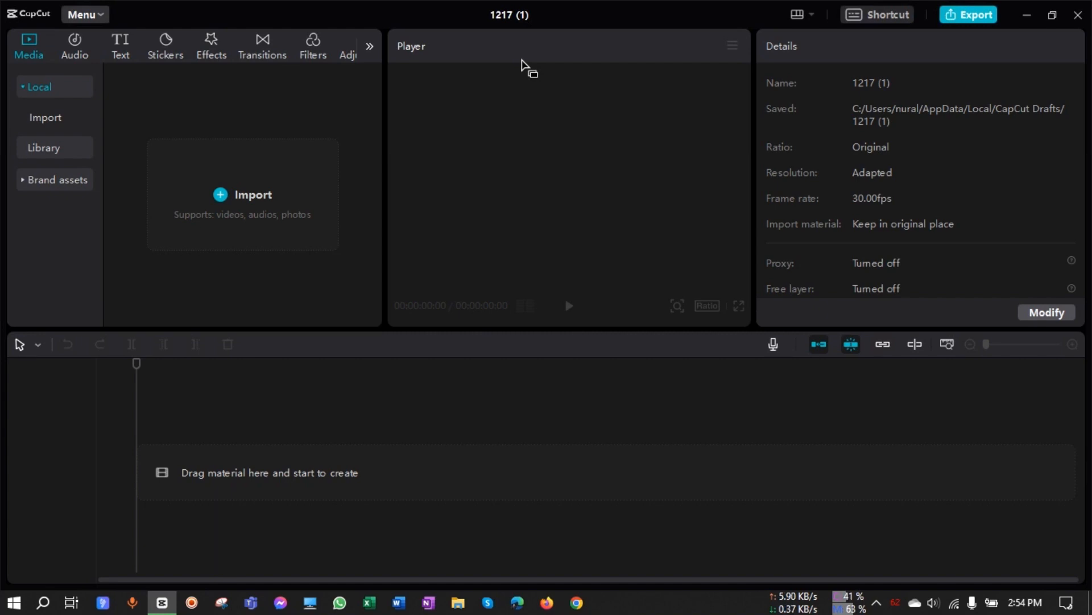
Rename the project to Test Project.
{"action": "left_click", "coordinate": [514, 14]}
{"action": "double_click", "coordinate": [515, 13]}
{"action": "left_click_drag", "start_coordinate": [527, 15], "coordinate": [490, 9]}
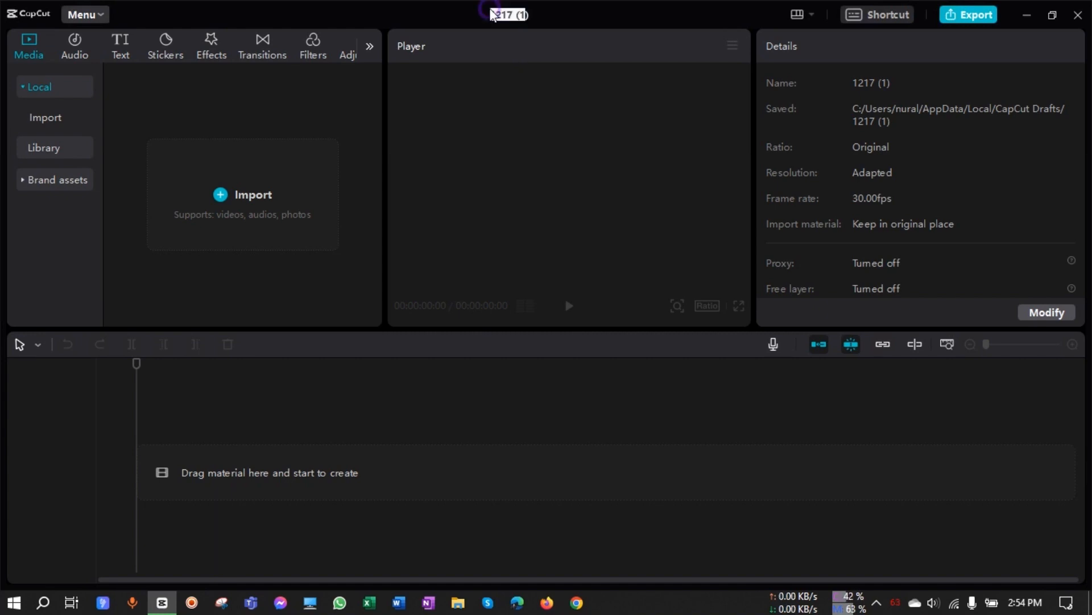
{"action": "left_click", "coordinate": [544, 9]}
{"action": "triple_click", "coordinate": [526, 14]}
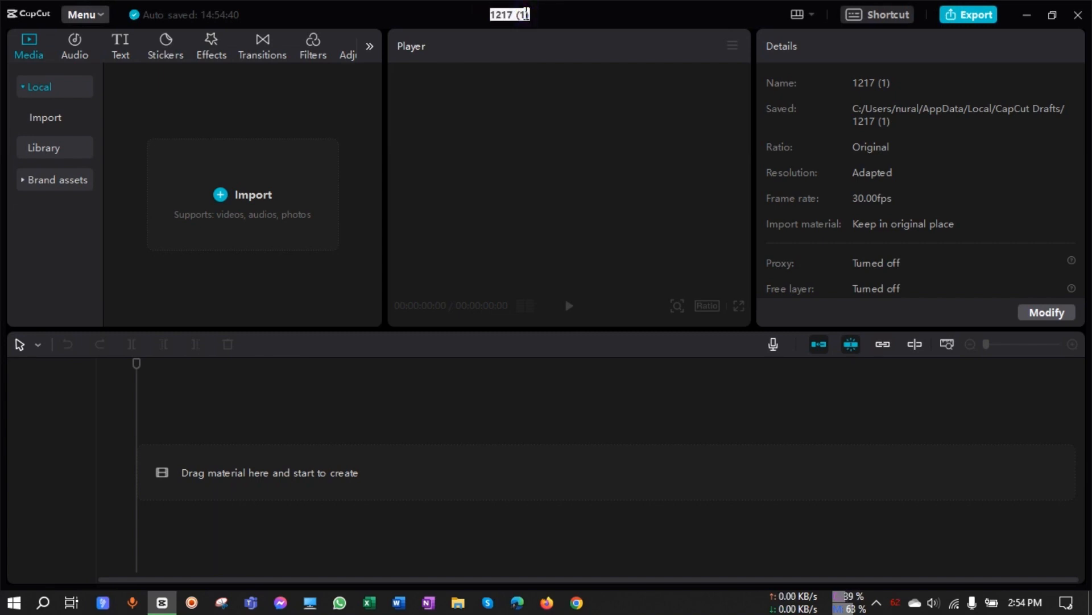
{"action": "type", "text": "Test Pro"}
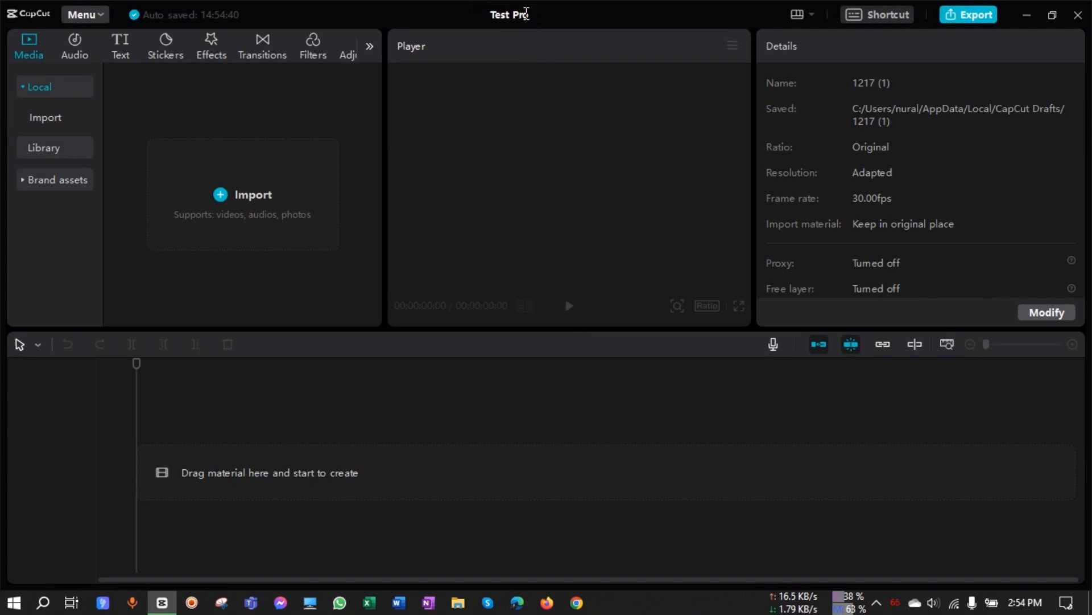
{"action": "type", "text": "jects"}
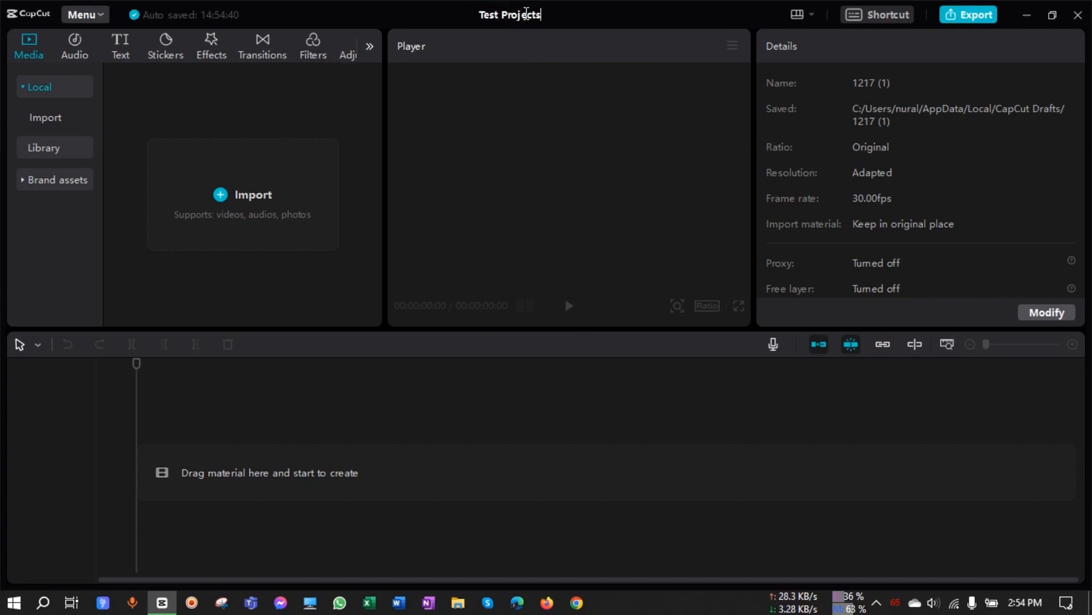
{"action": "key", "text": "BackSpace"}
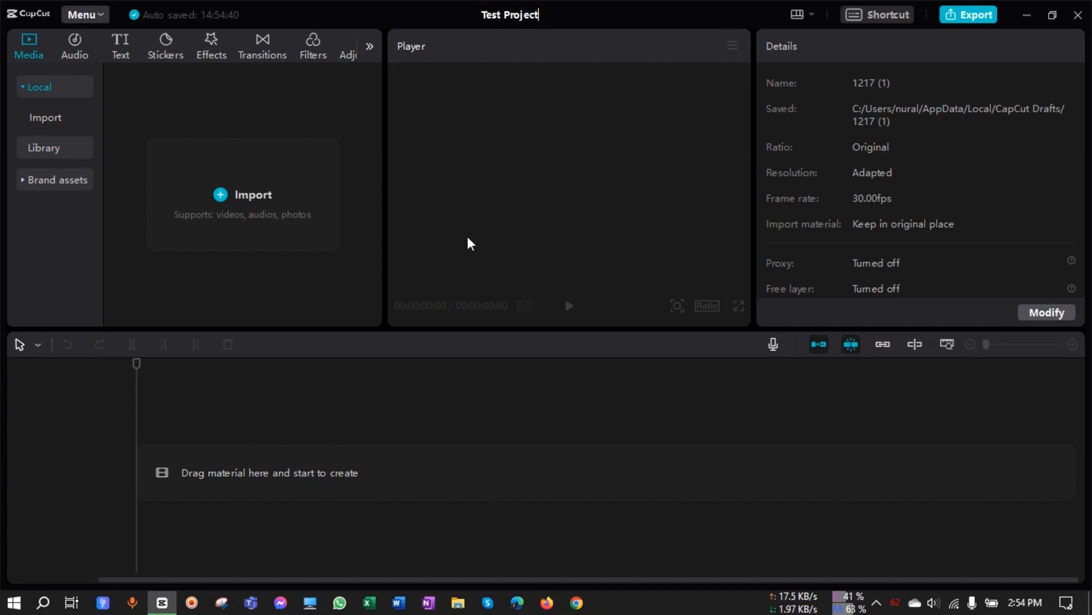
{"action": "left_click", "coordinate": [338, 274]}
Open the program settings and review the project options, including the intervals for automatic cache deletion.
{"action": "left_click", "coordinate": [100, 8]}
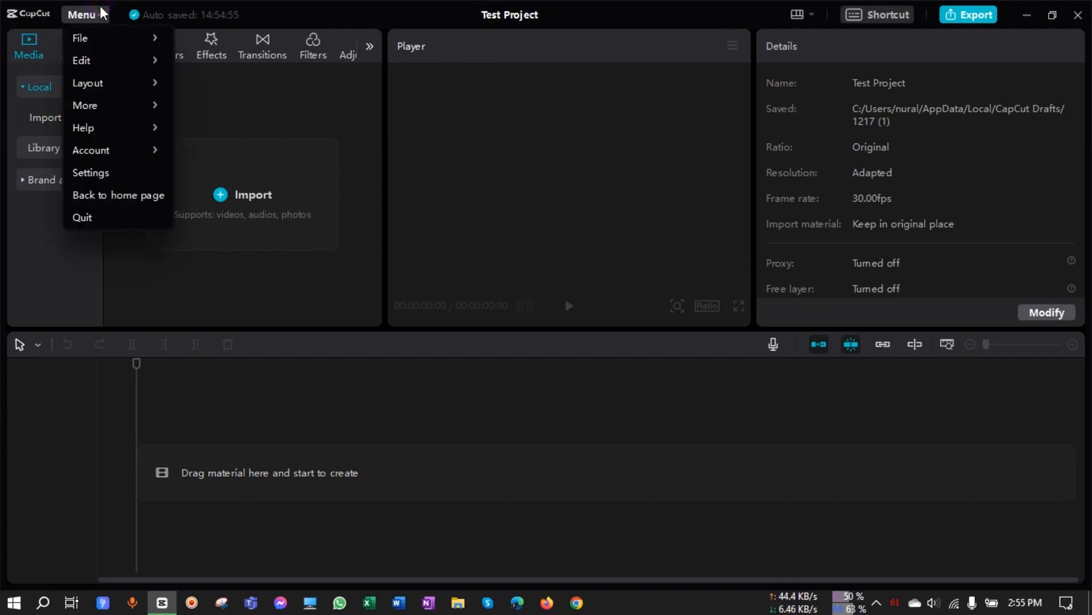
{"action": "mouse_move", "coordinate": [96, 37]}
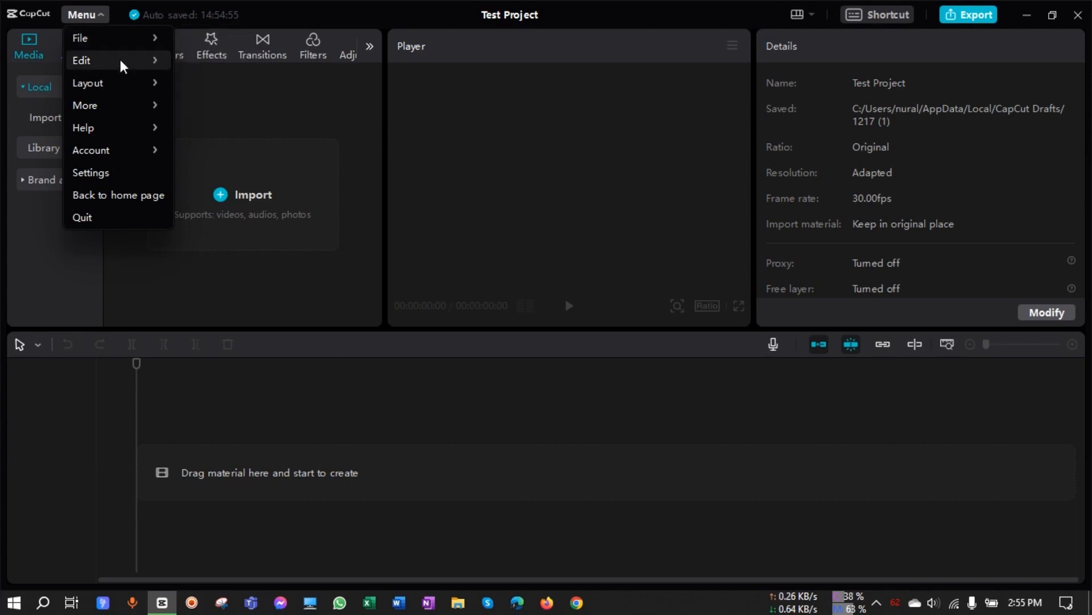
{"action": "mouse_move", "coordinate": [121, 61]}
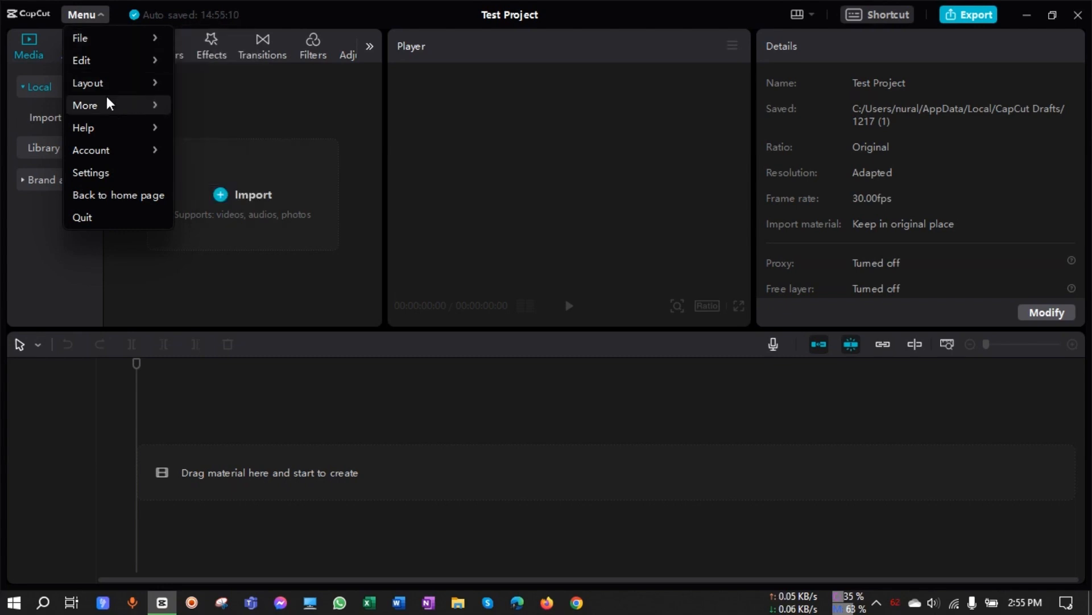
{"action": "mouse_move", "coordinate": [142, 110]}
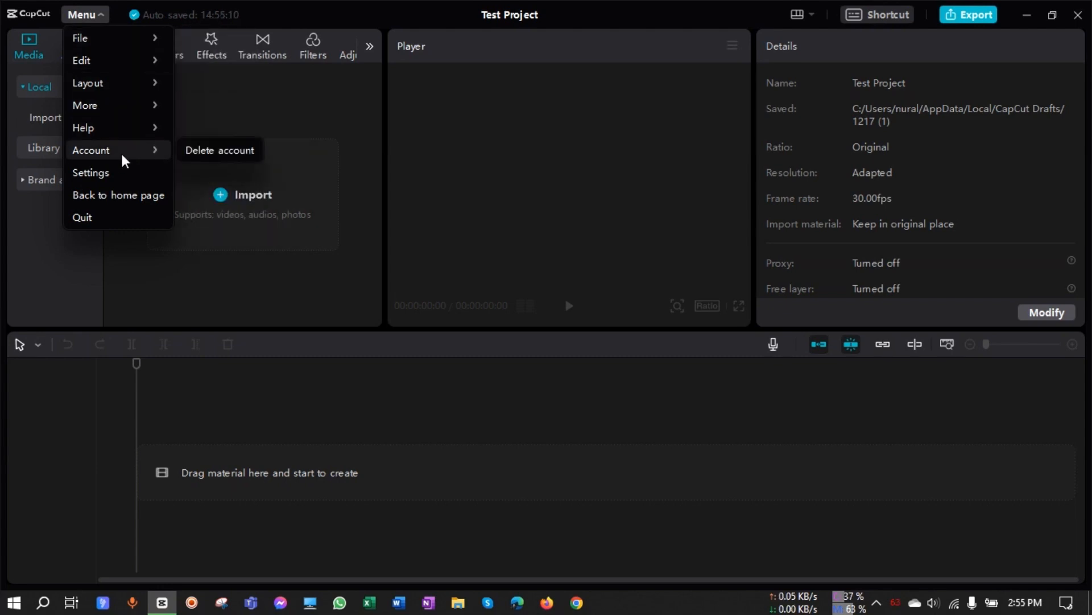
{"action": "left_click", "coordinate": [104, 173]}
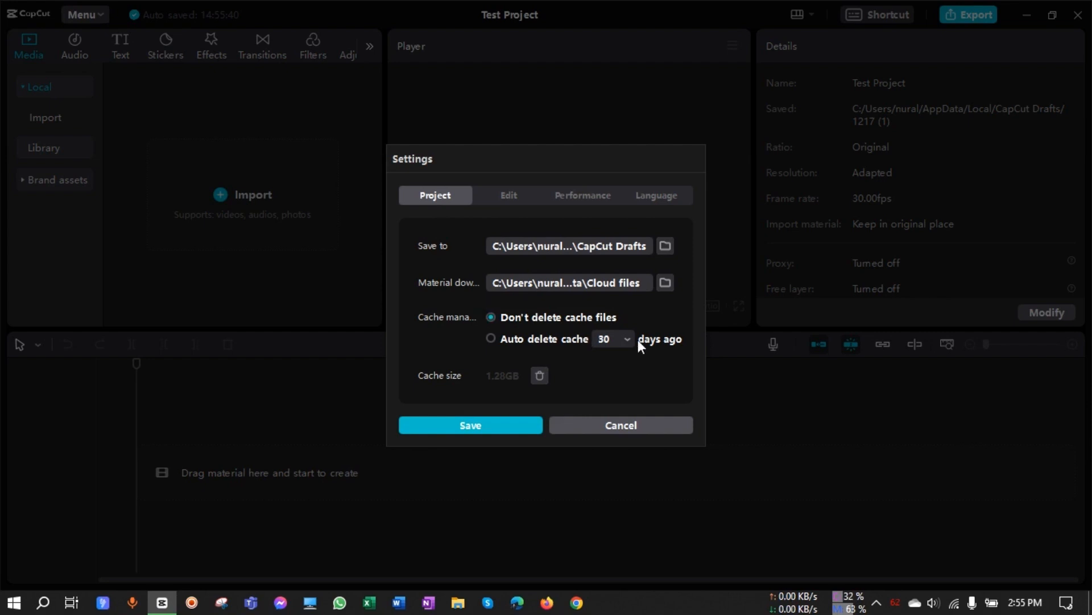
{"action": "left_click", "coordinate": [620, 338]}
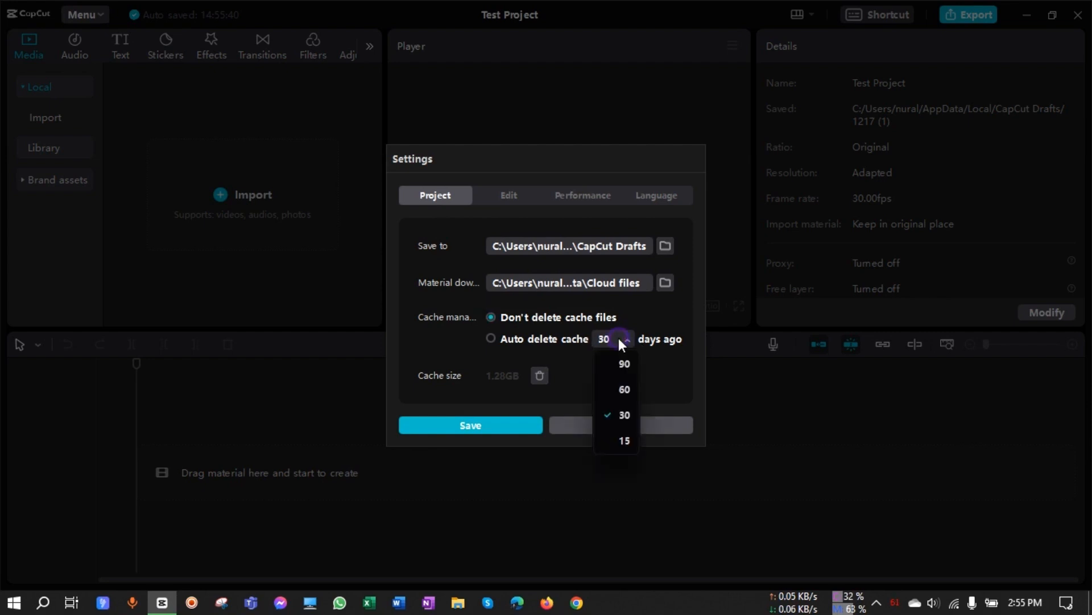
{"action": "left_click", "coordinate": [664, 373]}
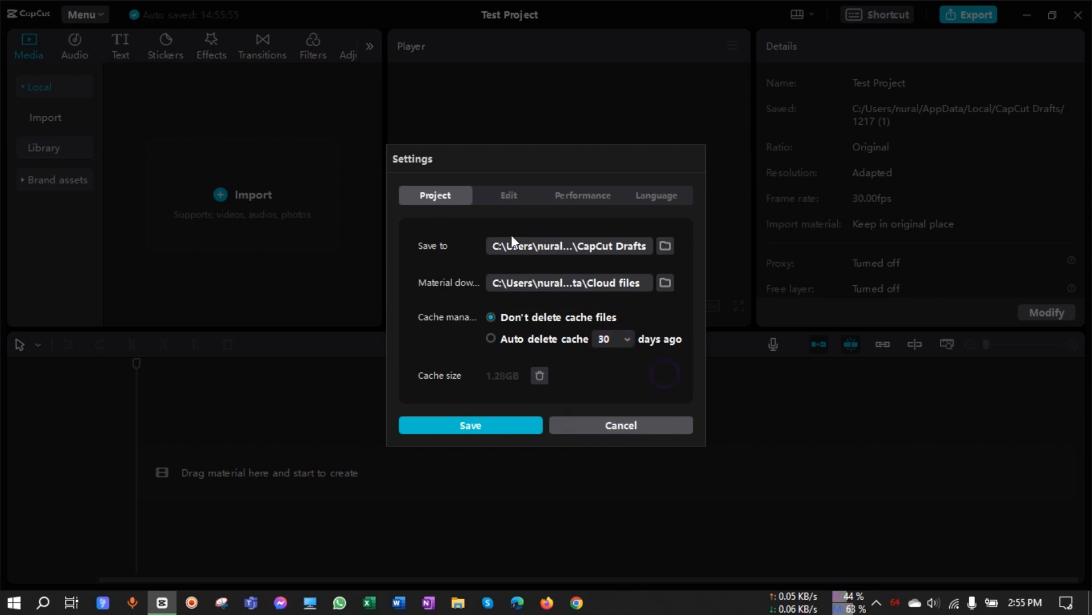
Review the editing settings and the available default frame rates.
{"action": "left_click", "coordinate": [504, 194]}
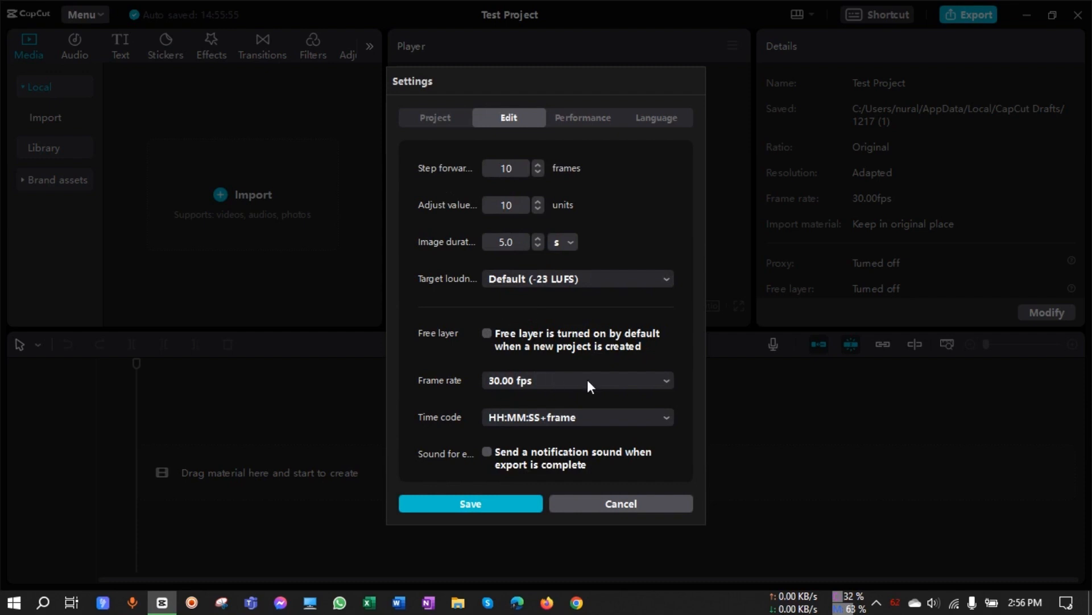
{"action": "left_click", "coordinate": [627, 381]}
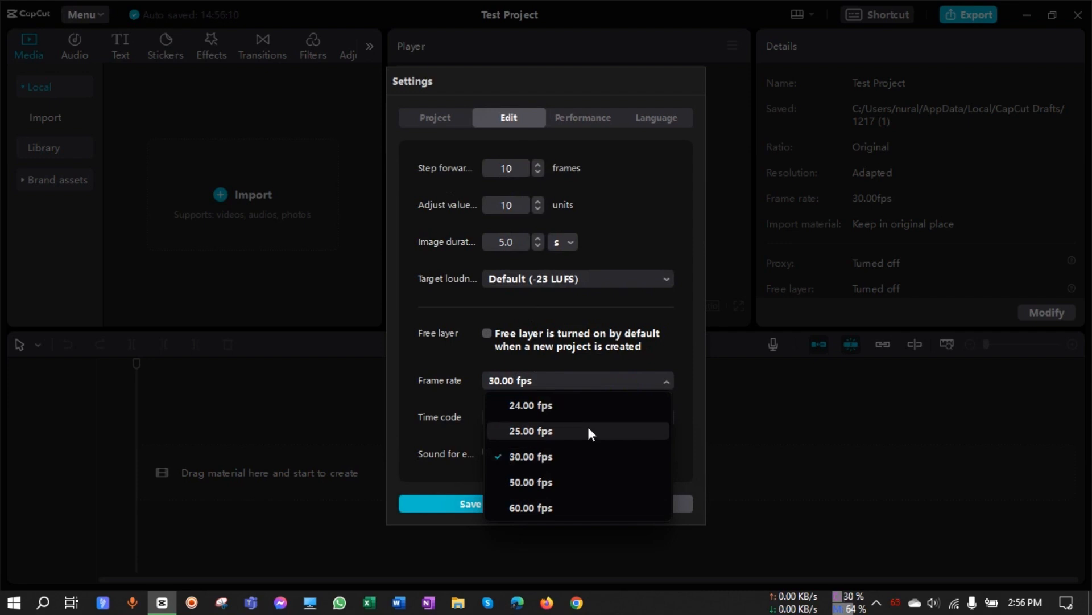
{"action": "left_click", "coordinate": [682, 327]}
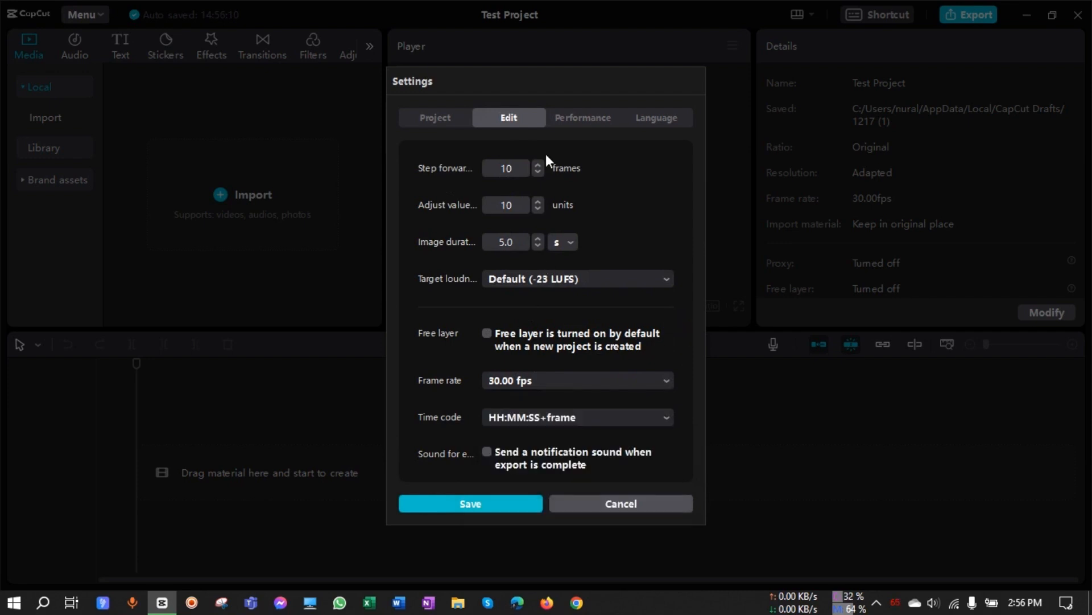
Review the performance settings, sound output choices and interface languages, and save the settings.
{"action": "left_click", "coordinate": [574, 118]}
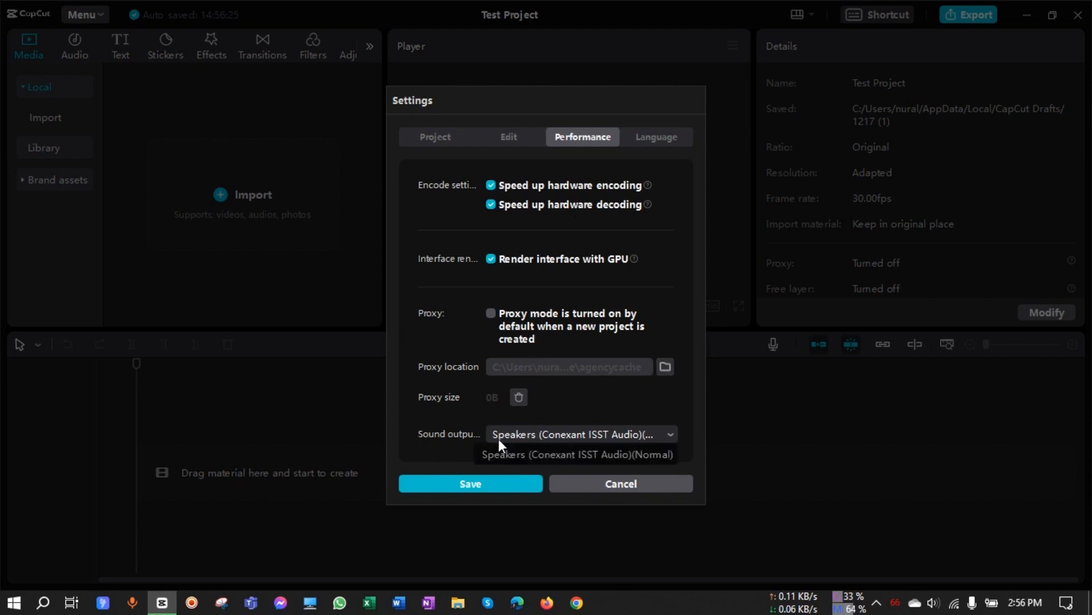
{"action": "left_click", "coordinate": [547, 438]}
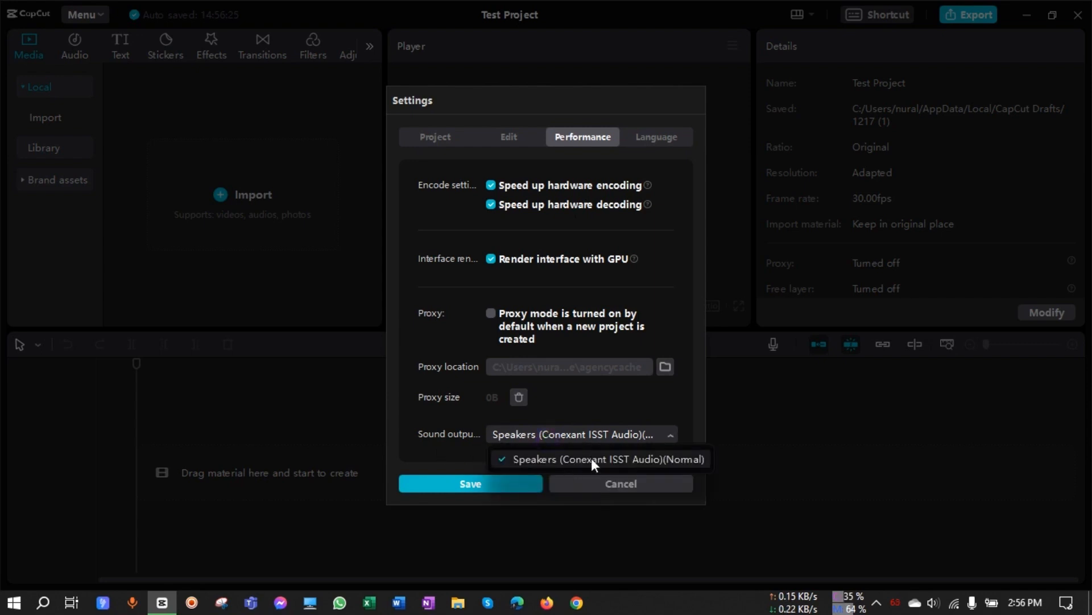
{"action": "left_click", "coordinate": [592, 409]}
{"action": "left_click", "coordinate": [671, 138]}
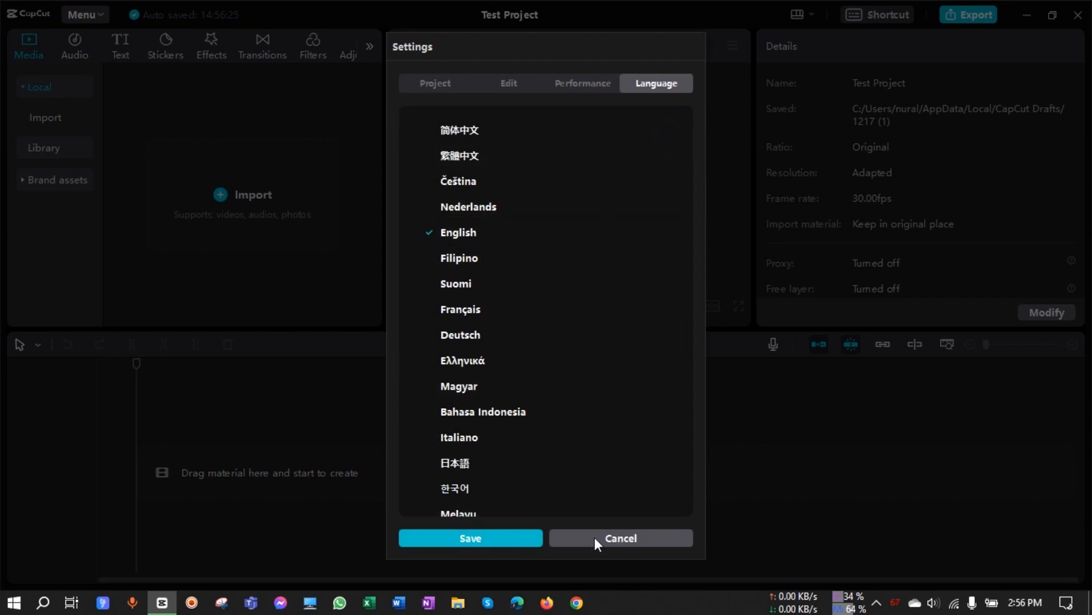
{"action": "left_click", "coordinate": [477, 537]}
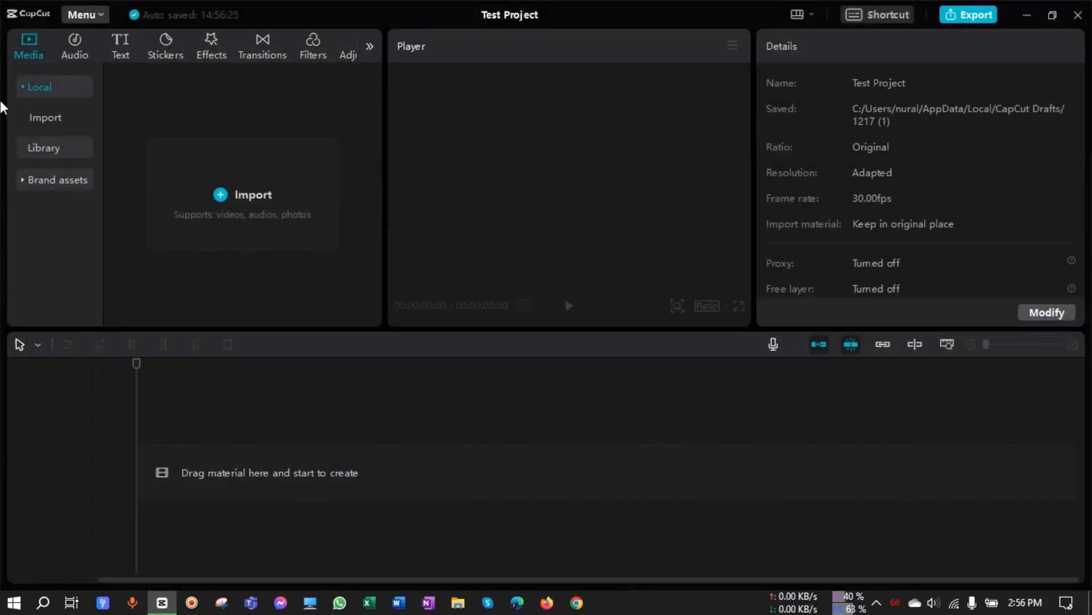
Look through the audio, text, stickers, effects, transitions and filters asset categories.
{"action": "left_click", "coordinate": [74, 47]}
{"action": "left_click", "coordinate": [121, 45]}
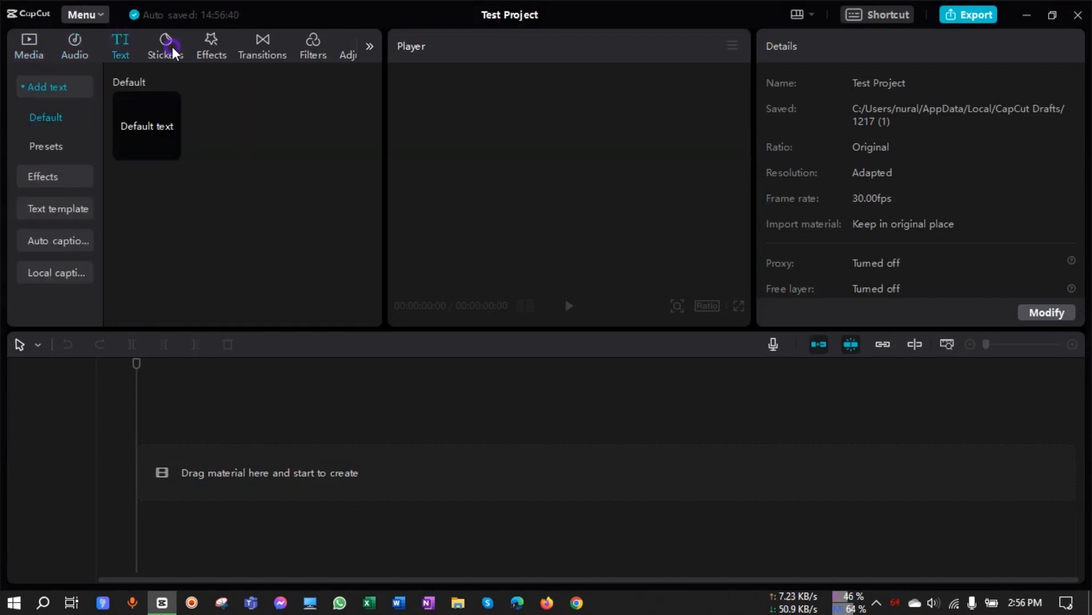
{"action": "left_click", "coordinate": [172, 46]}
{"action": "left_click", "coordinate": [208, 49]}
{"action": "left_click", "coordinate": [267, 49]}
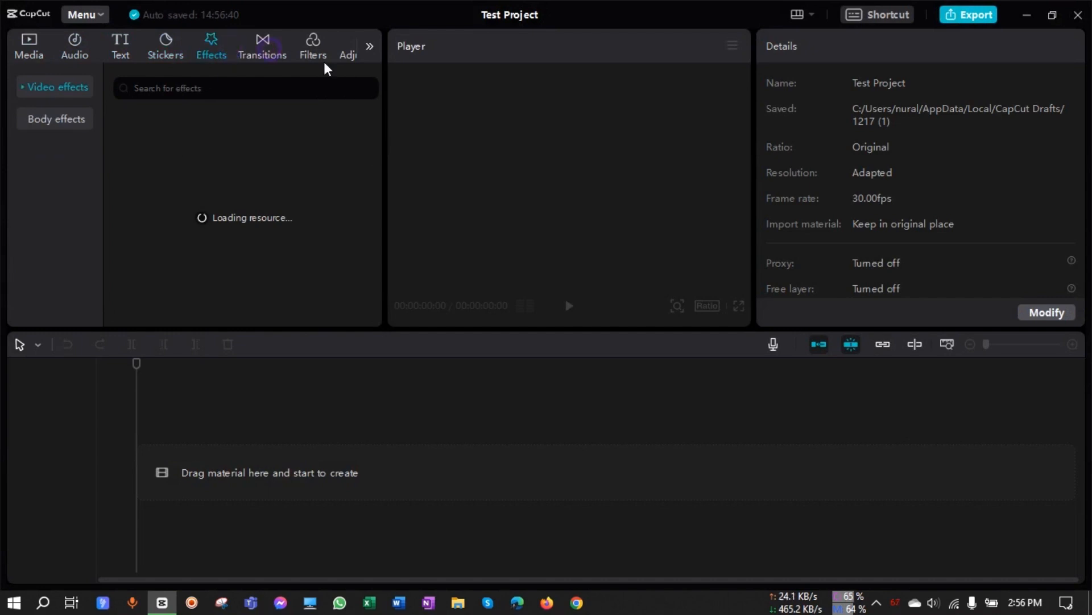
{"action": "left_click", "coordinate": [322, 44]}
Import the CM final video from the Presentations folder into the project's local media.
{"action": "left_click", "coordinate": [43, 48]}
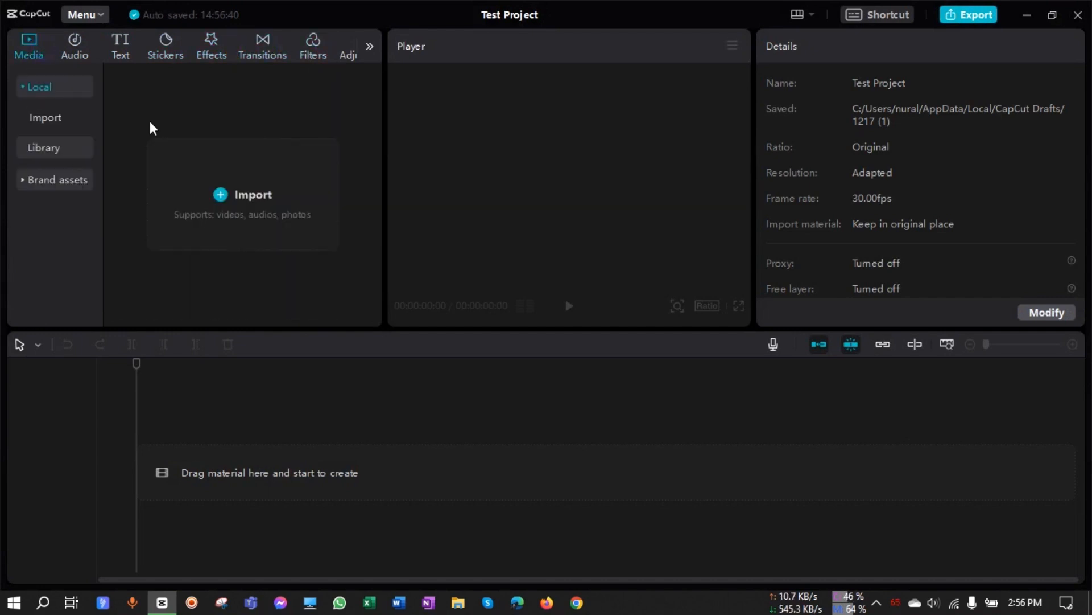
{"action": "left_click", "coordinate": [215, 191]}
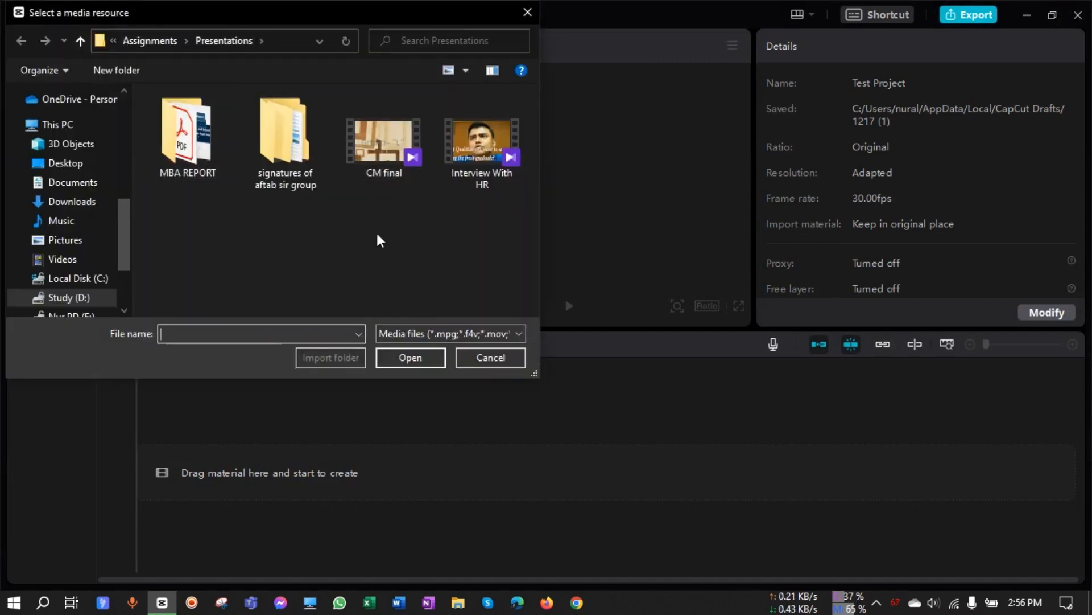
{"action": "left_click", "coordinate": [466, 351]}
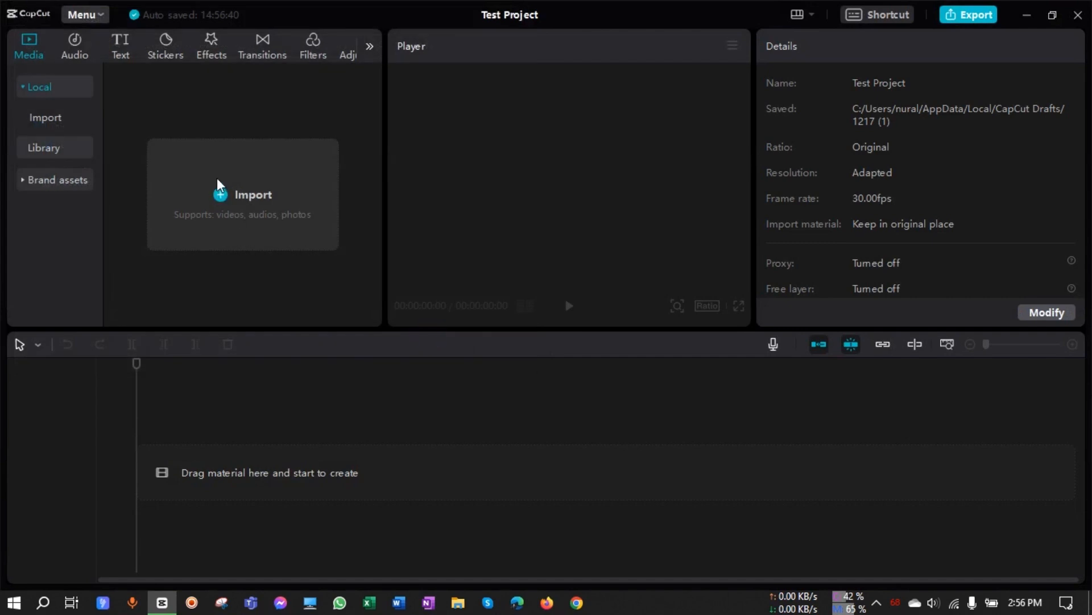
{"action": "left_click", "coordinate": [240, 197]}
{"action": "double_click", "coordinate": [391, 166]}
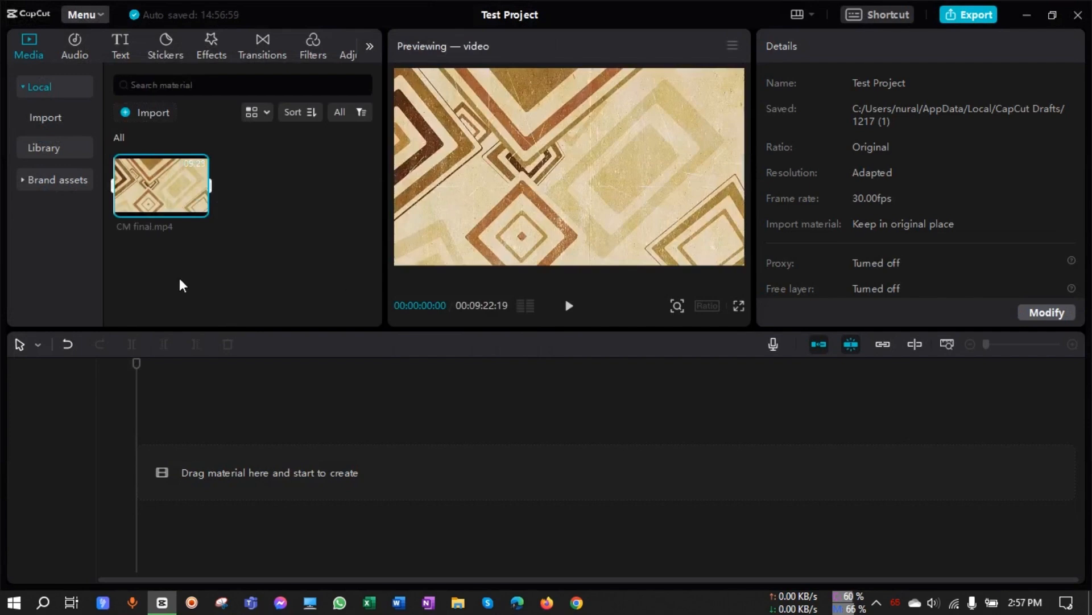
Place CM final.mp4 at the start of the timeline and select the clip.
{"action": "left_click", "coordinate": [148, 115]}
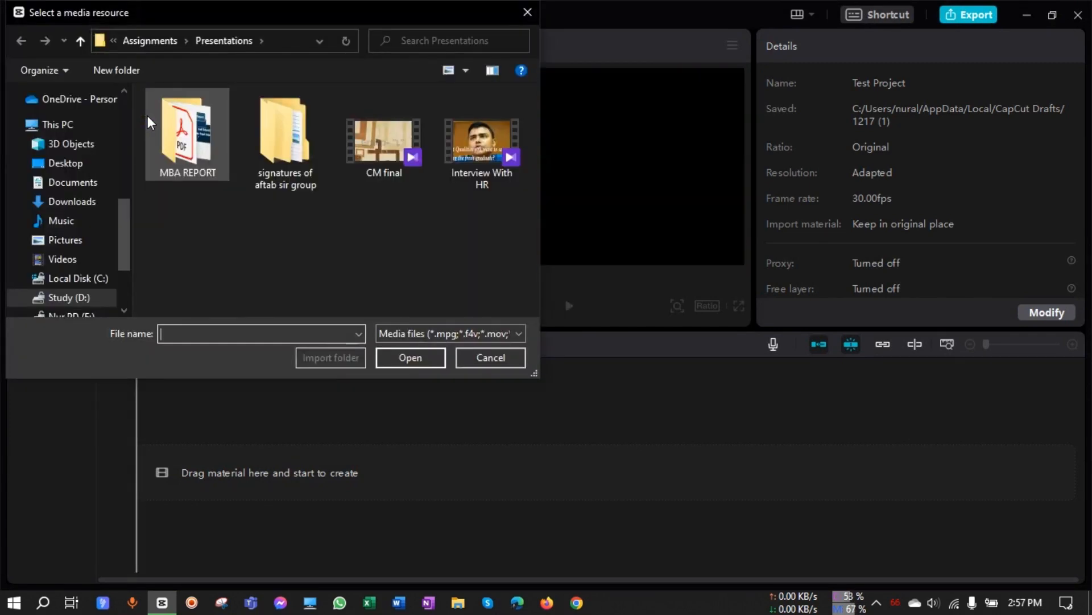
{"action": "left_click", "coordinate": [490, 357]}
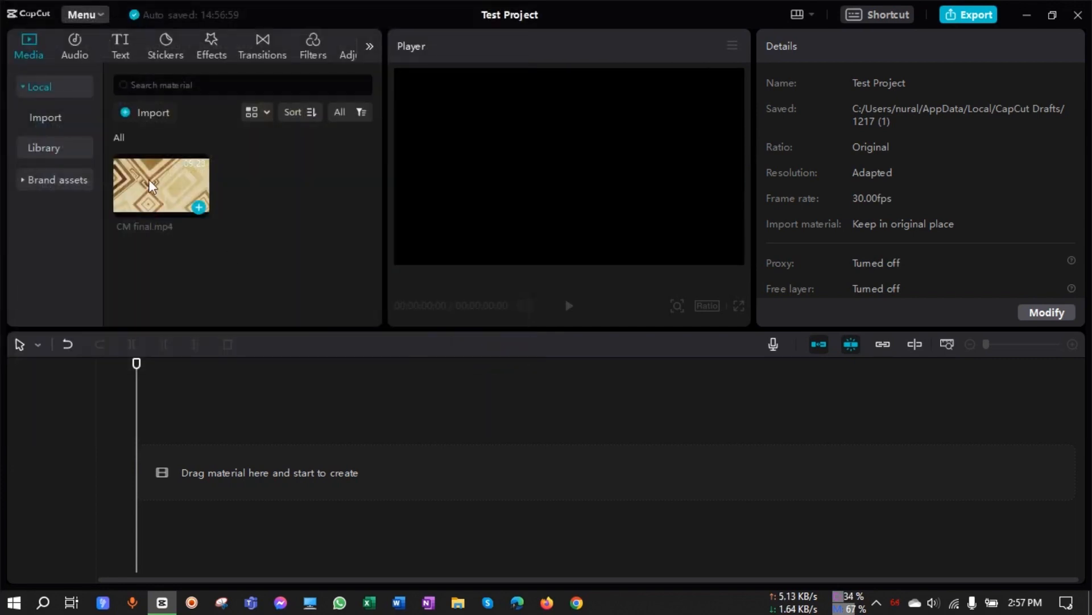
{"action": "left_click_drag", "start_coordinate": [149, 183], "coordinate": [138, 480]}
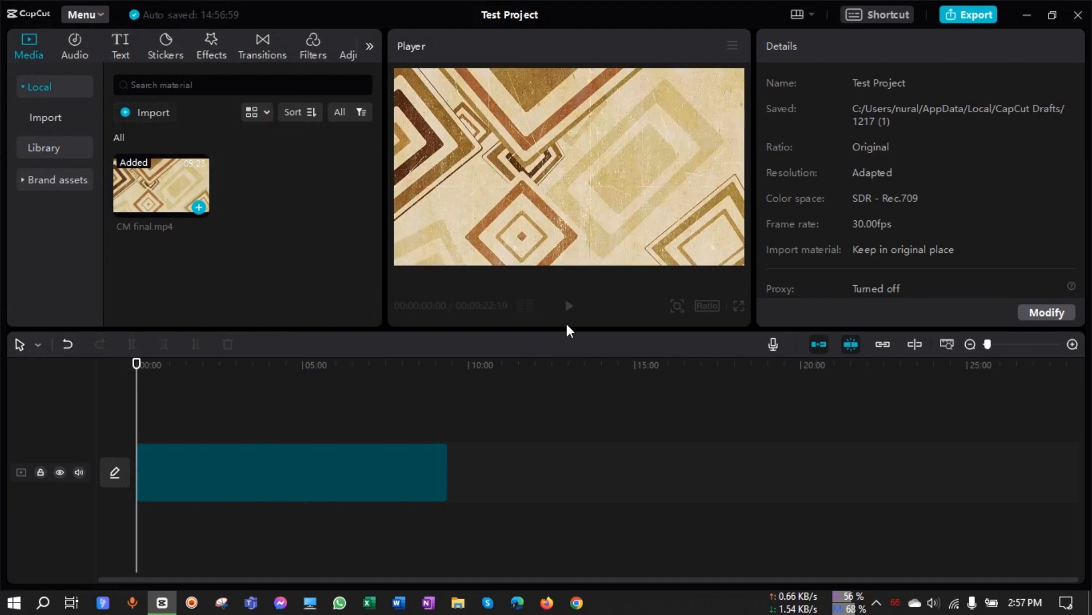
{"action": "left_click", "coordinate": [620, 237]}
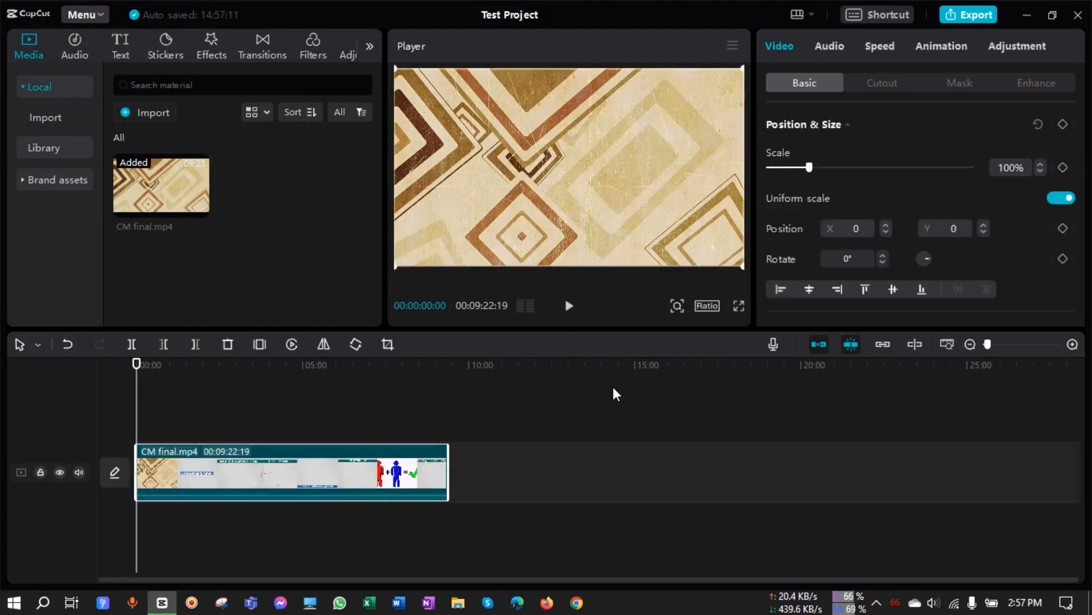
Play the first two seconds of the clip, pause playback, and show the audio level meters.
{"action": "left_click", "coordinate": [569, 306]}
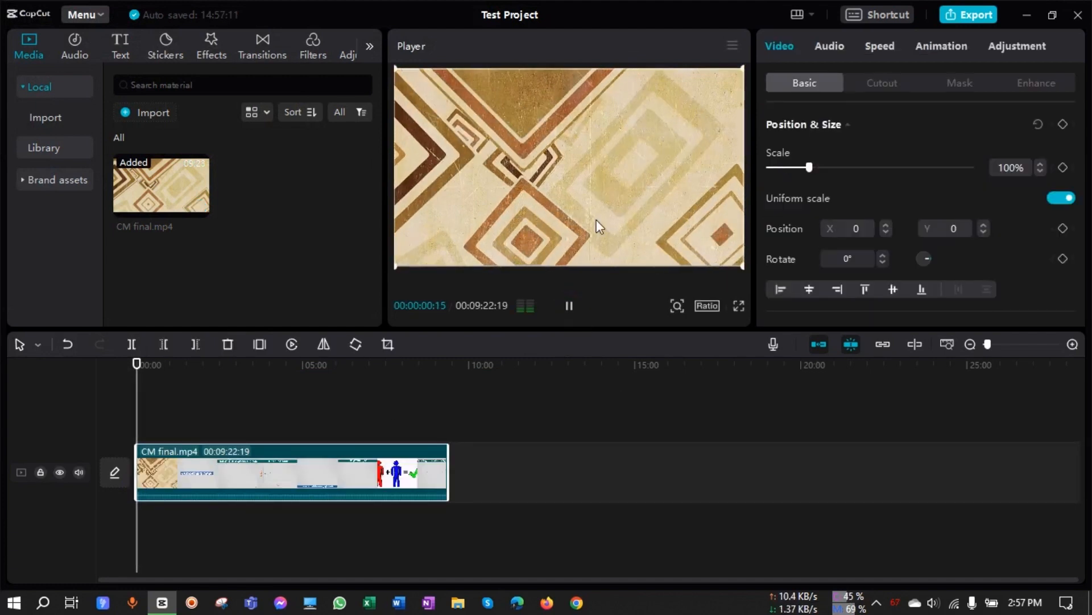
{"action": "left_click", "coordinate": [569, 305]}
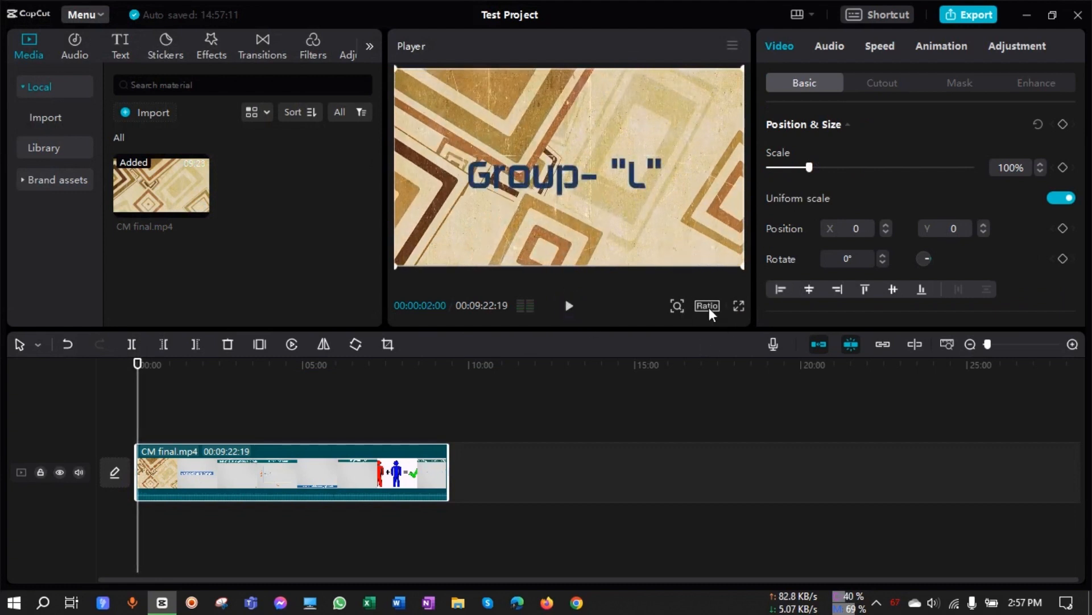
{"action": "left_click", "coordinate": [523, 303]}
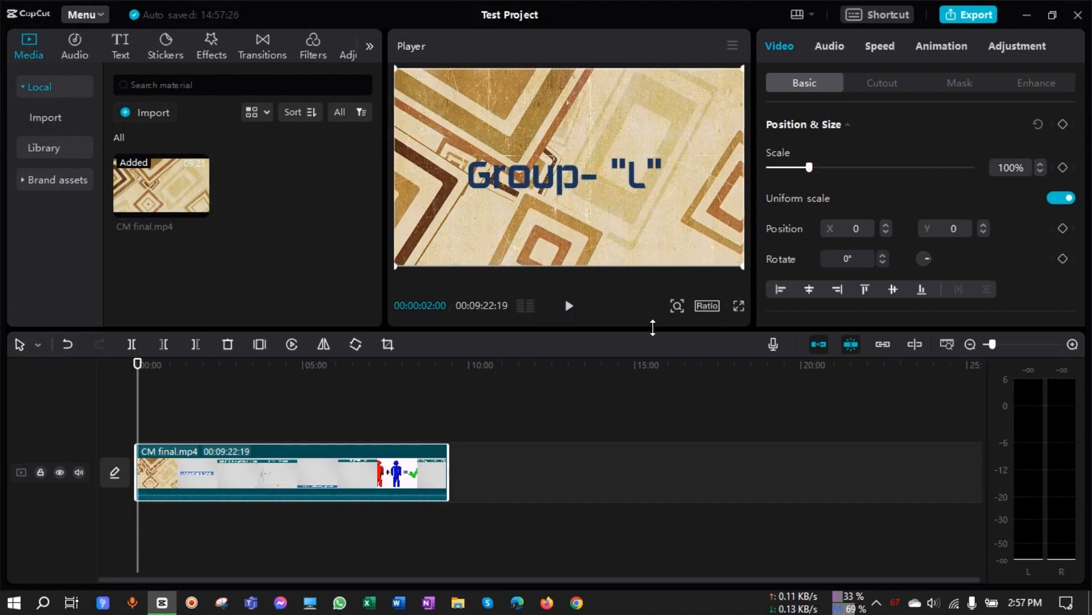
View the preview in full screen, exit it, and look through the clip's basic video properties.
{"action": "left_click", "coordinate": [739, 308]}
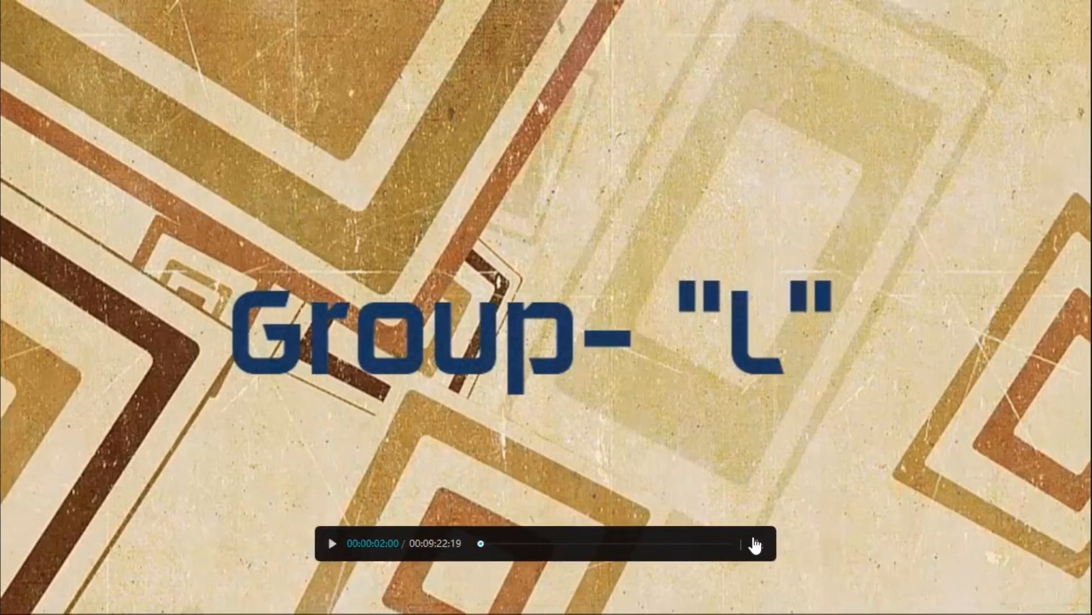
{"action": "left_click", "coordinate": [759, 544]}
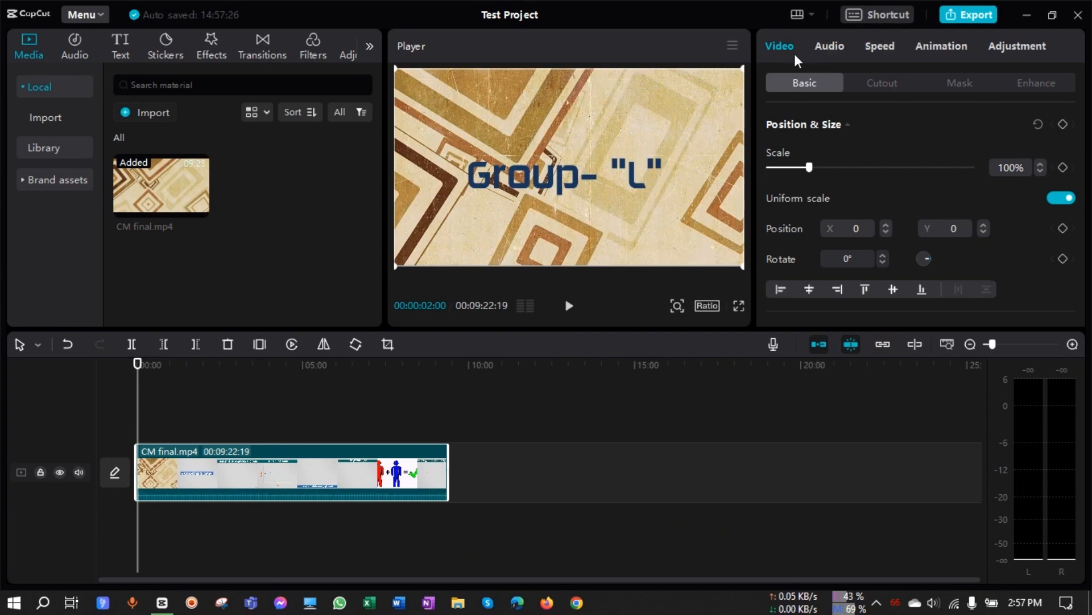
{"action": "scroll", "coordinate": [824, 228], "scroll_direction": "down", "scroll_amount": 10}
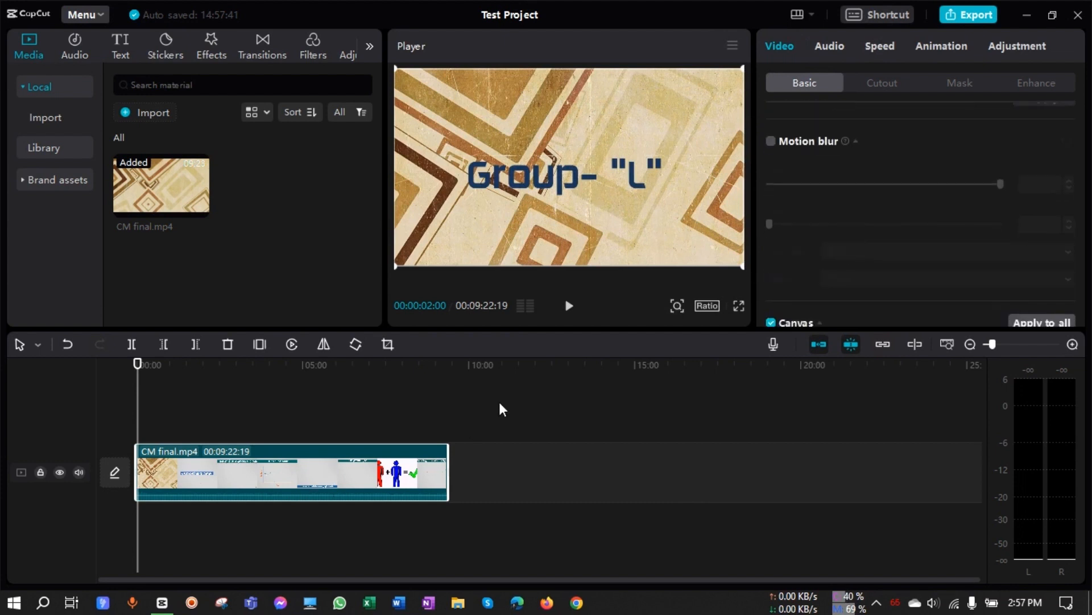
Look through the clip's basic audio settings, including loudness normalization and voice enhancement, and briefly try noise reduction.
{"action": "scroll", "coordinate": [876, 181], "scroll_direction": "up", "scroll_amount": 10}
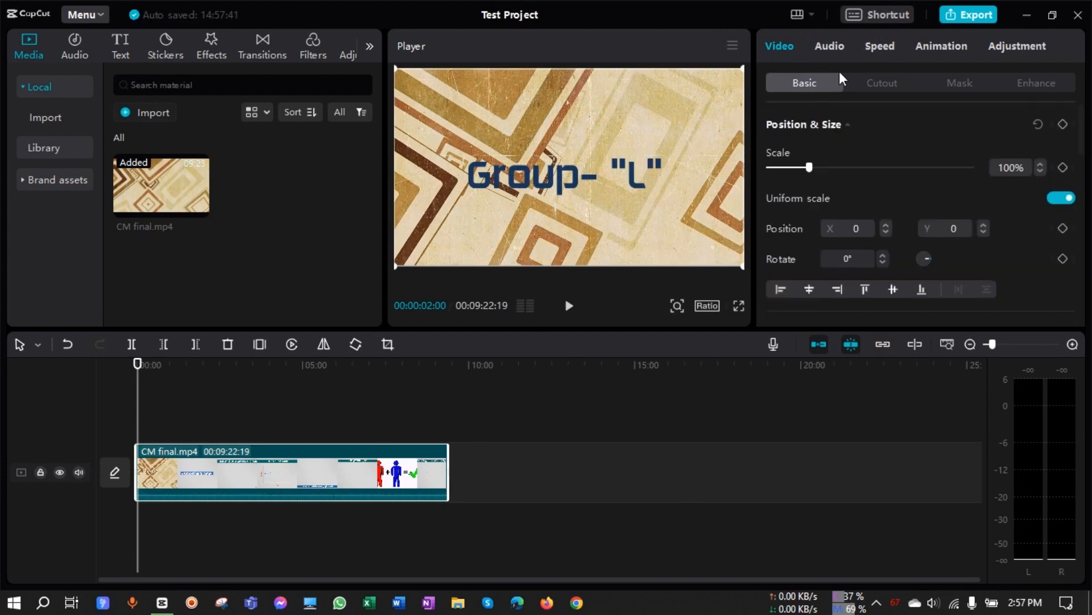
{"action": "left_click", "coordinate": [835, 47]}
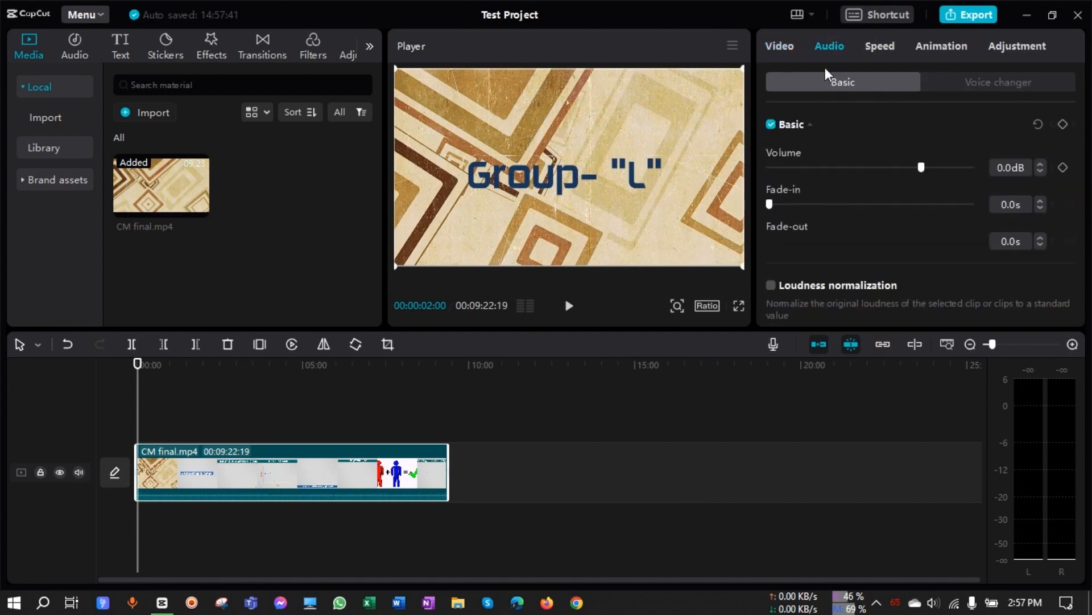
{"action": "scroll", "coordinate": [848, 261], "scroll_direction": "down", "scroll_amount": 3}
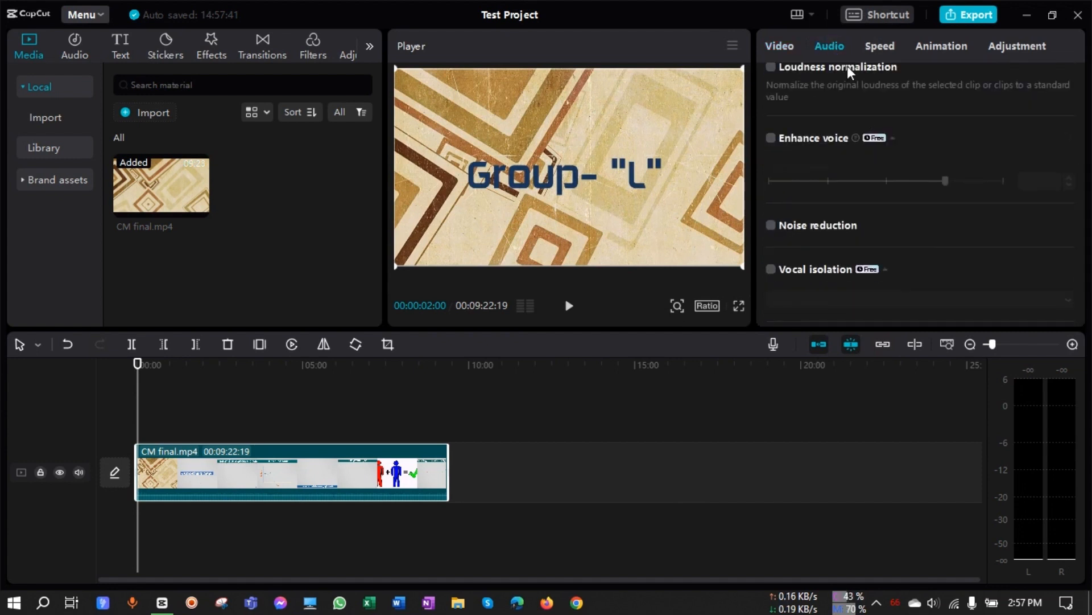
{"action": "scroll", "coordinate": [829, 105], "scroll_direction": "up", "scroll_amount": 2}
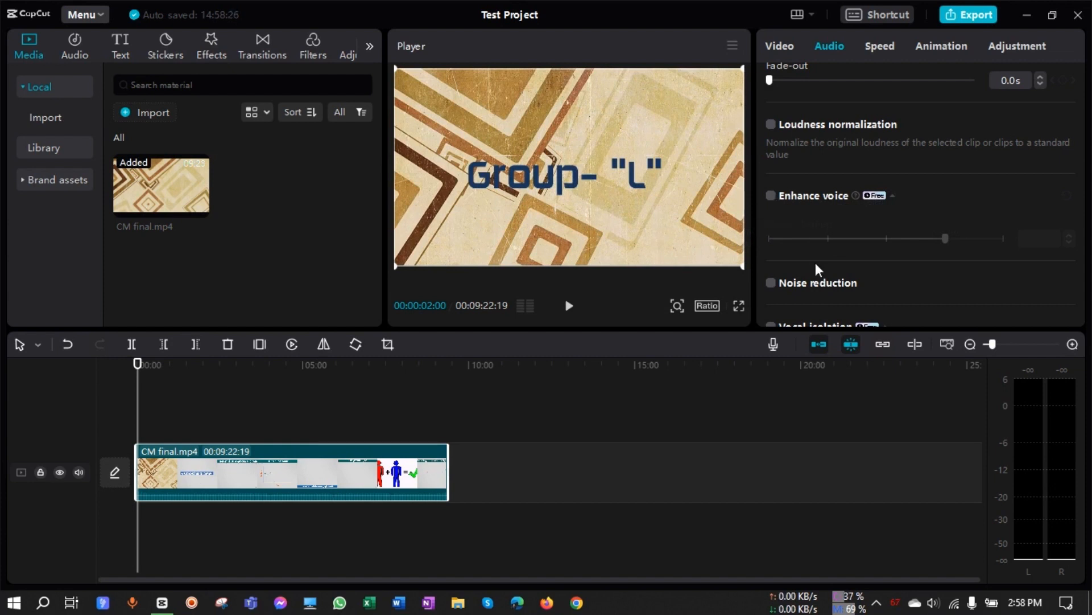
{"action": "scroll", "coordinate": [812, 284], "scroll_direction": "down", "scroll_amount": 2}
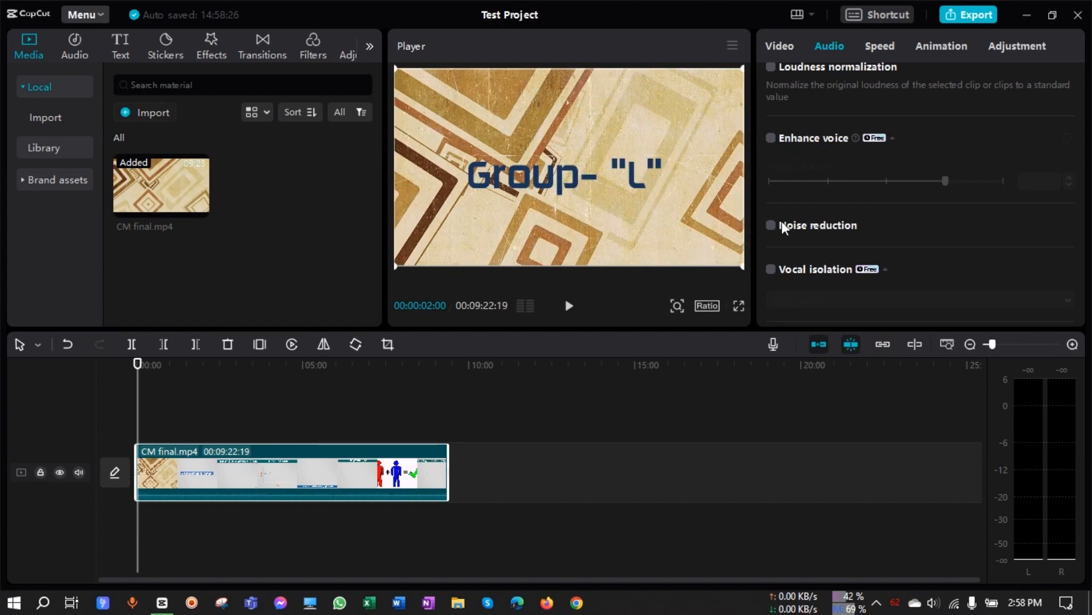
{"action": "left_click", "coordinate": [772, 228]}
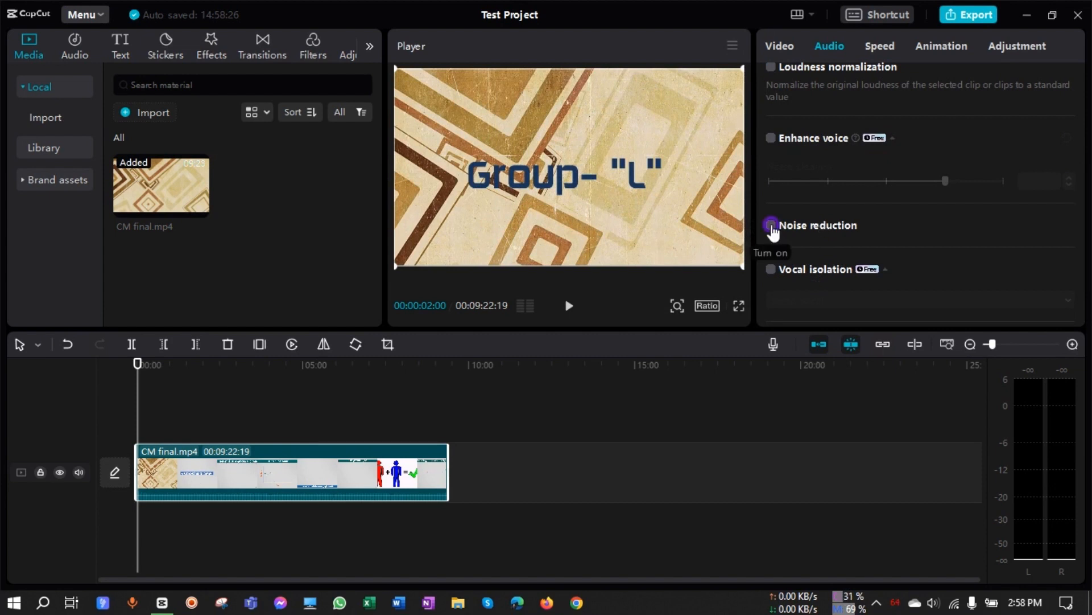
{"action": "scroll", "coordinate": [804, 268], "scroll_direction": "down", "scroll_amount": 2}
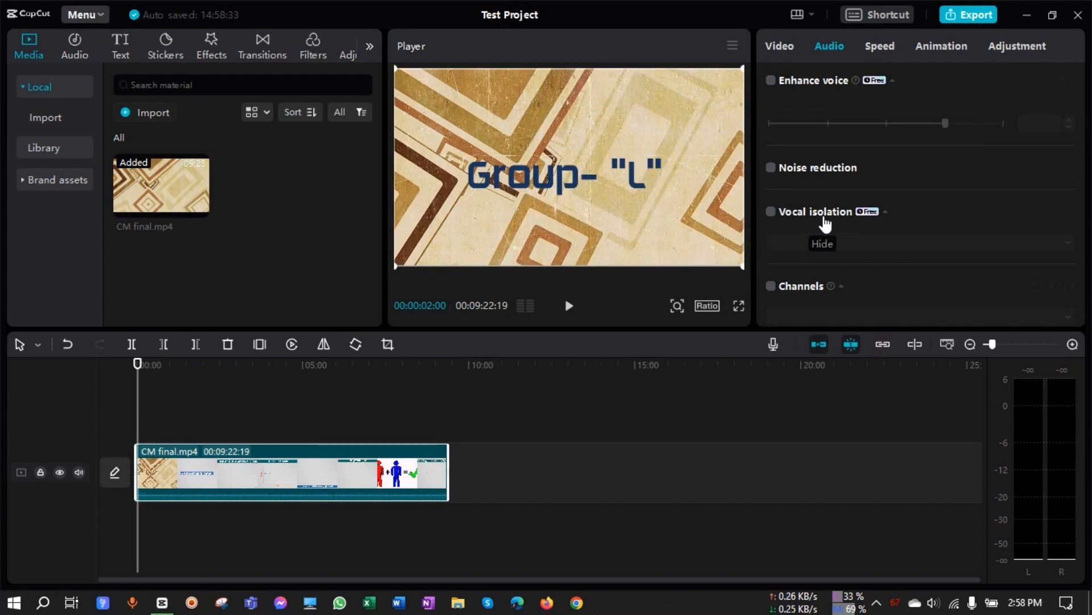
Try vocal isolation on the clip, view its keep and remove vocal options, and turn it off again.
{"action": "left_click", "coordinate": [773, 213]}
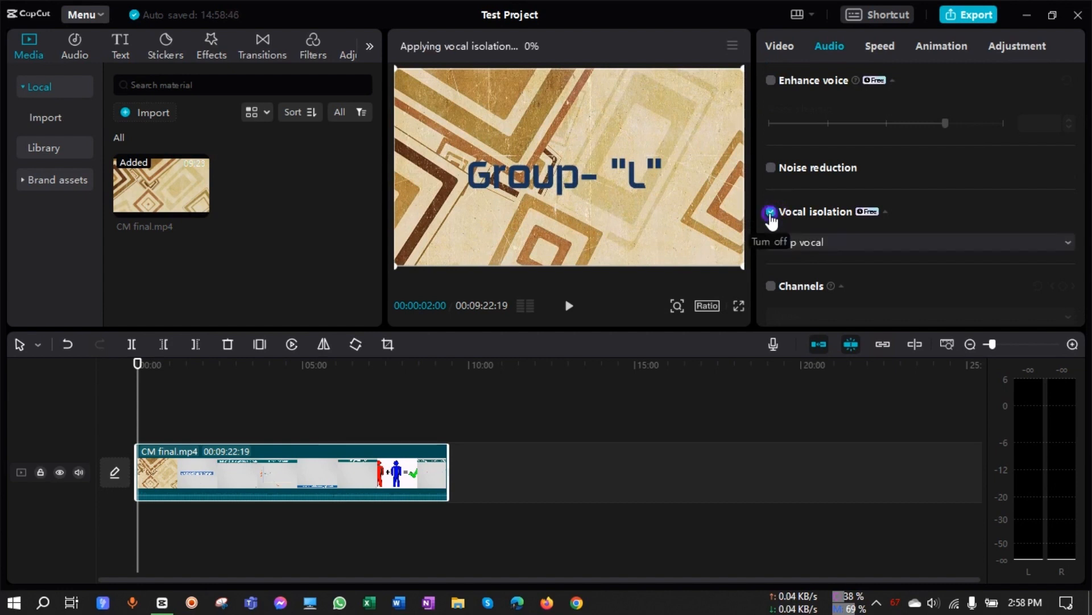
{"action": "left_click", "coordinate": [861, 242]}
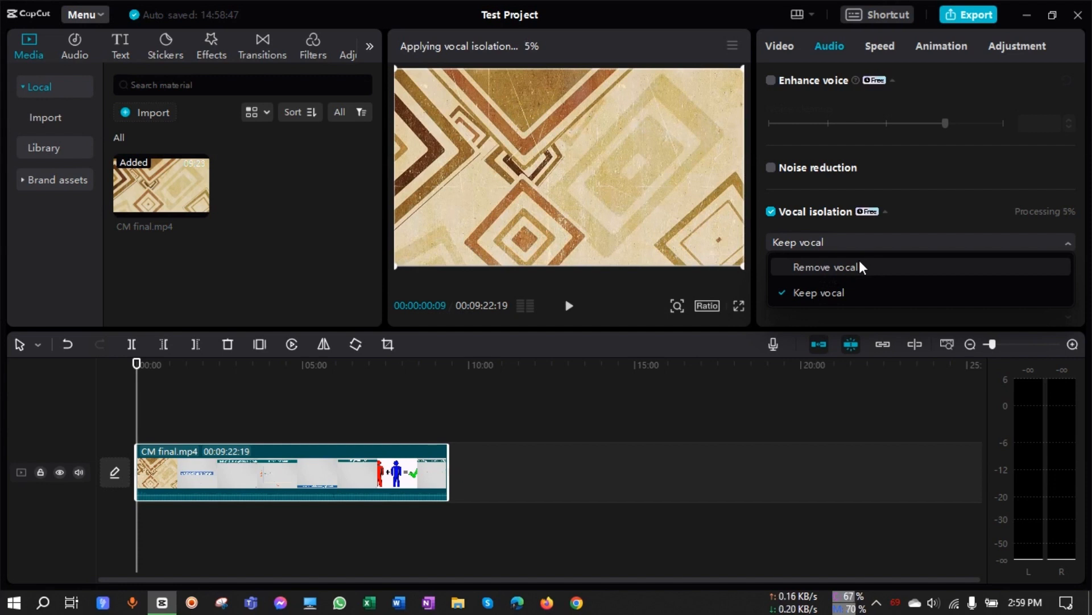
{"action": "left_click", "coordinate": [771, 212]}
{"action": "key", "text": "space"}
{"action": "scroll", "coordinate": [797, 256], "scroll_direction": "down", "scroll_amount": 1}
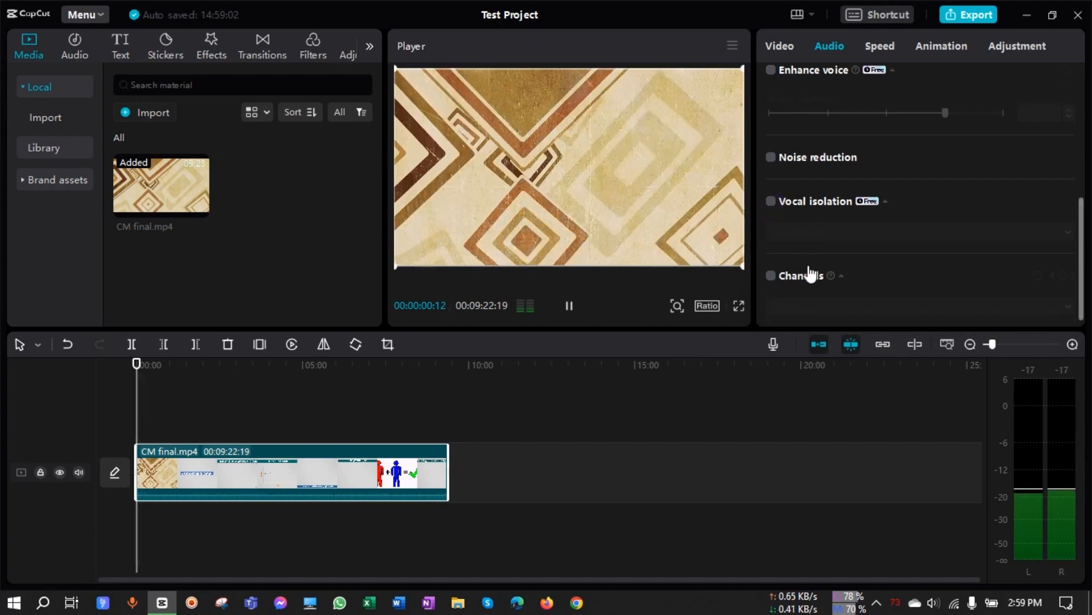
{"action": "left_click", "coordinate": [567, 306]}
Turn on the clip's audio channels setting, view its fill options, and turn it off again.
{"action": "left_click", "coordinate": [772, 267]}
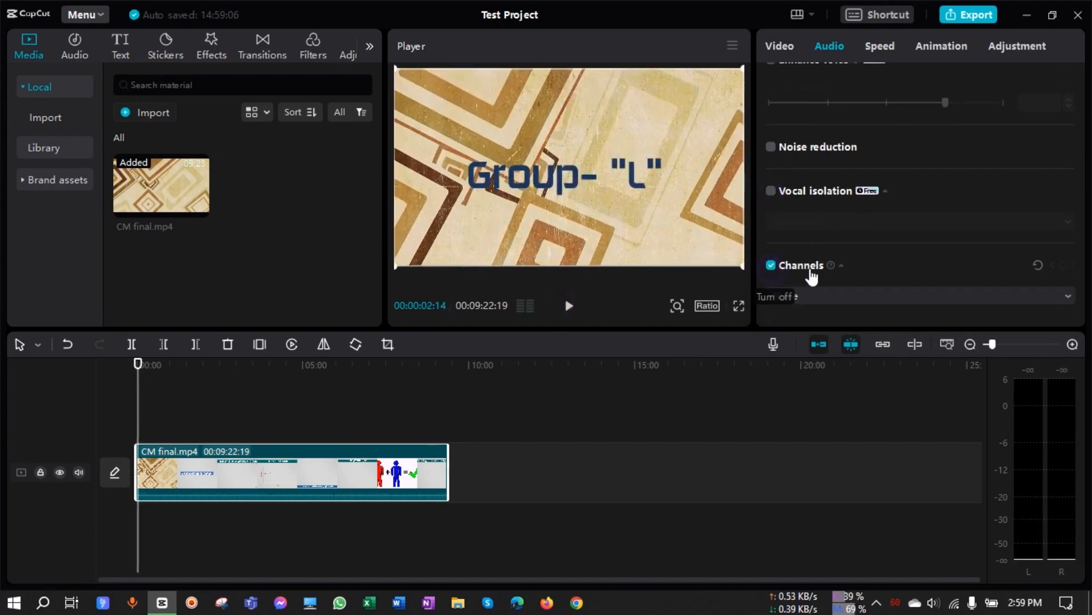
{"action": "left_click", "coordinate": [876, 291]}
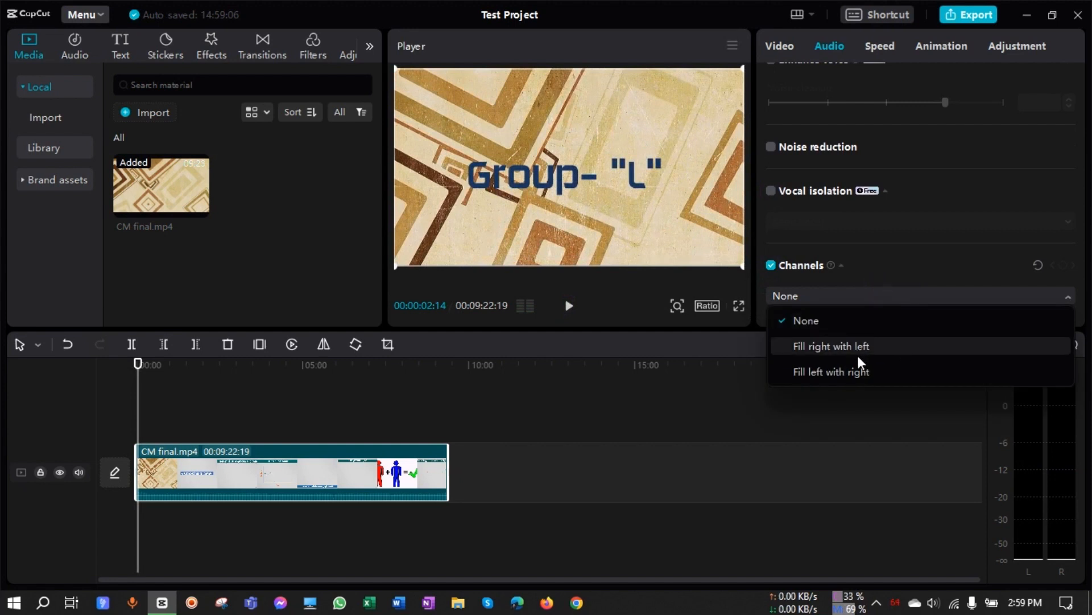
{"action": "left_click", "coordinate": [853, 237]}
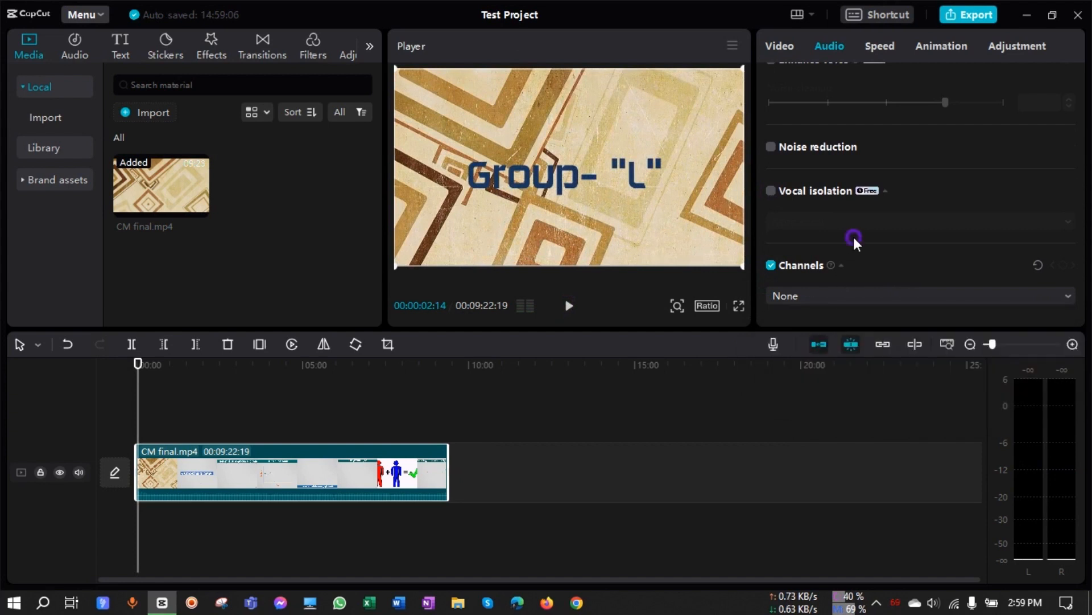
{"action": "left_click", "coordinate": [825, 292]}
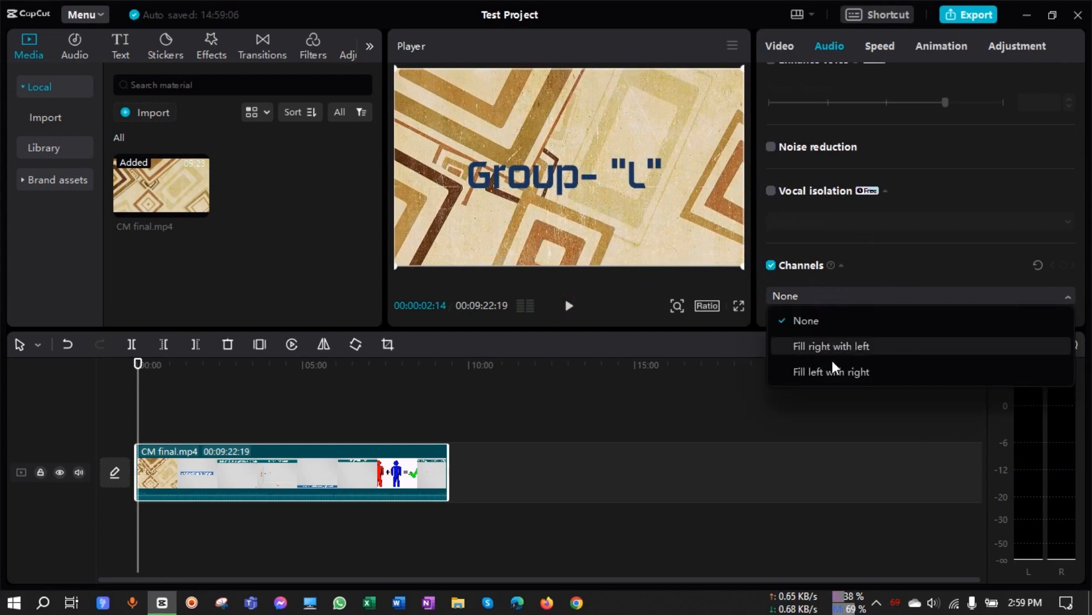
{"action": "left_click", "coordinate": [772, 266]}
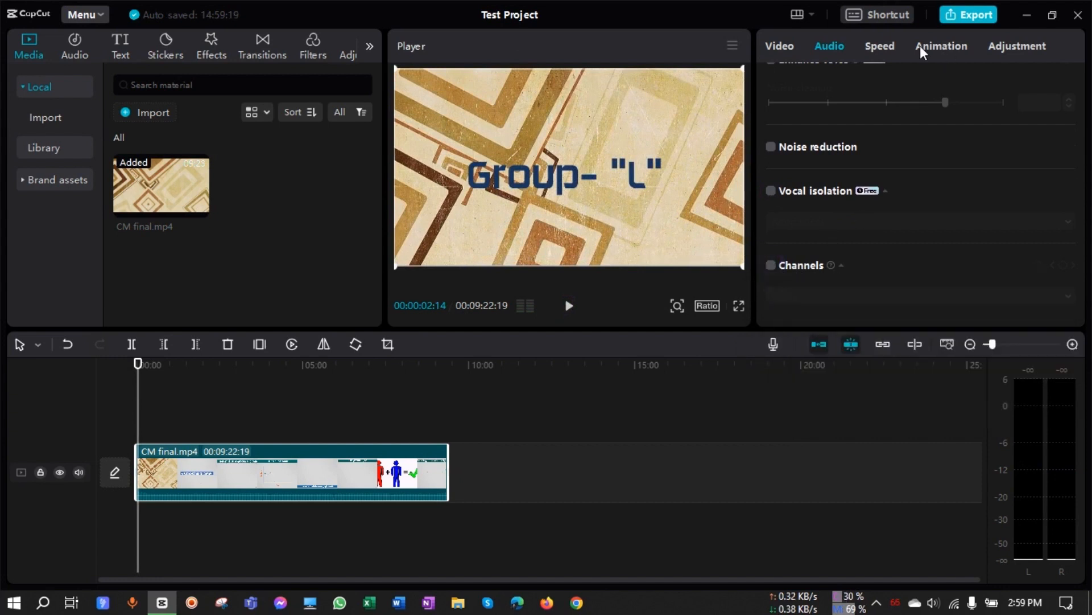
View the clip's normal speed settings and browse the available In animations.
{"action": "left_click", "coordinate": [873, 46]}
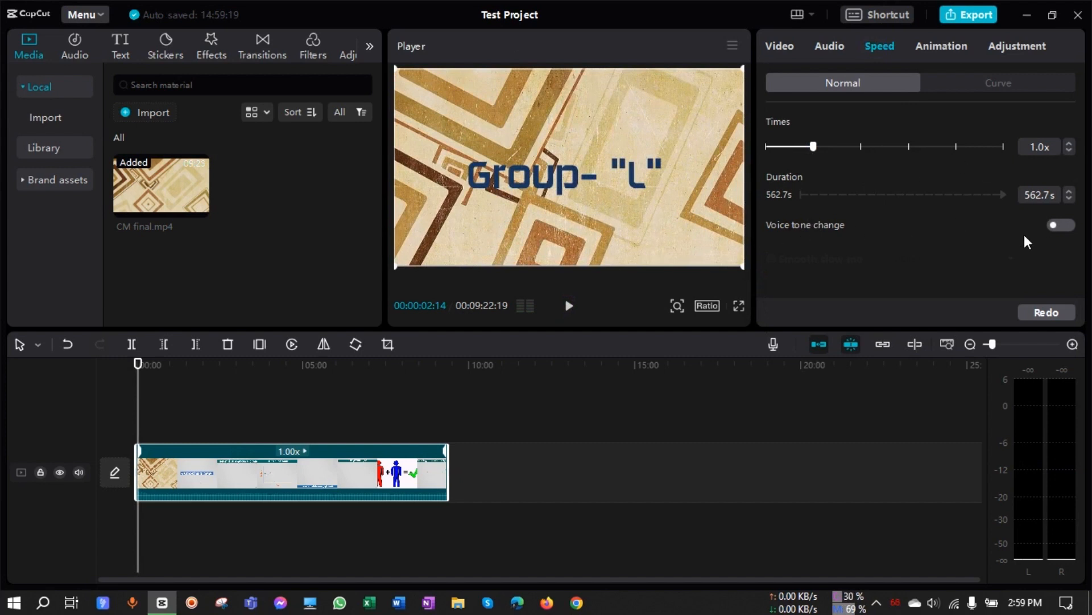
{"action": "left_click", "coordinate": [940, 44]}
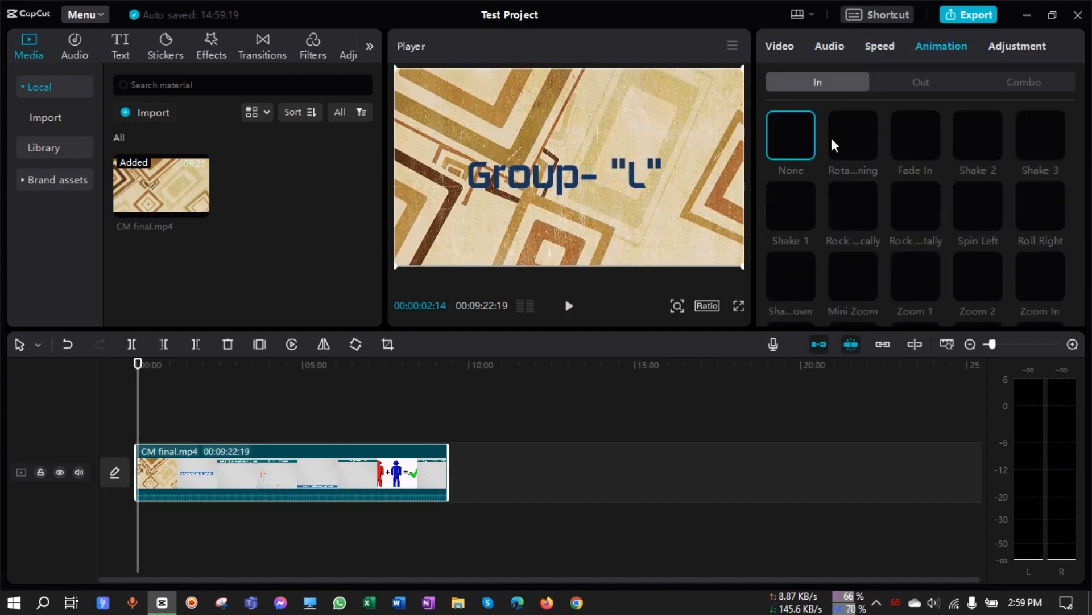
{"action": "scroll", "coordinate": [1006, 156], "scroll_direction": "down", "scroll_amount": 5}
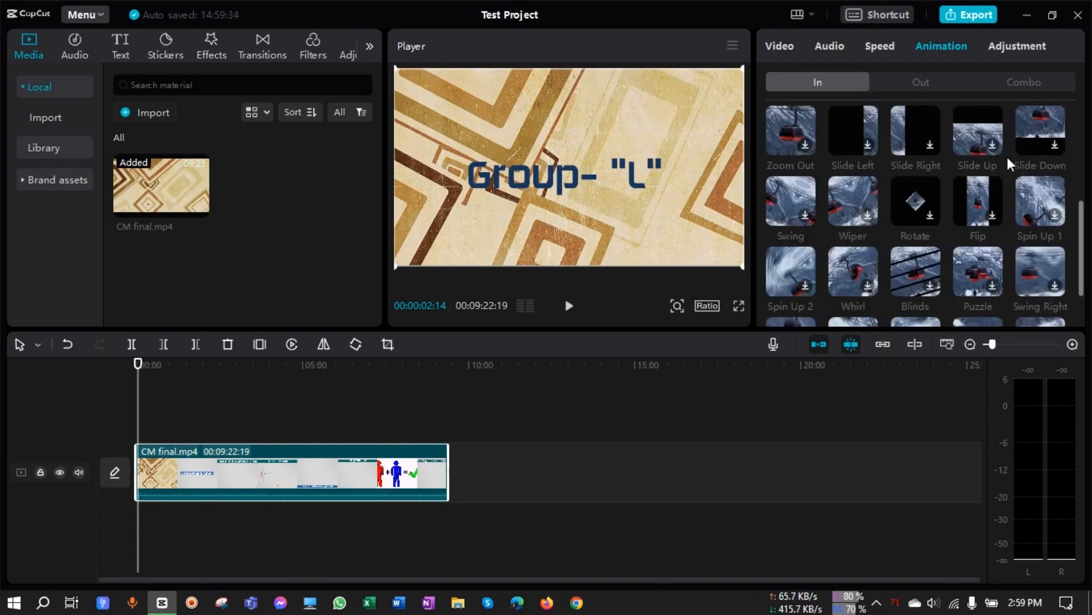
{"action": "scroll", "coordinate": [1005, 171], "scroll_direction": "up", "scroll_amount": 5}
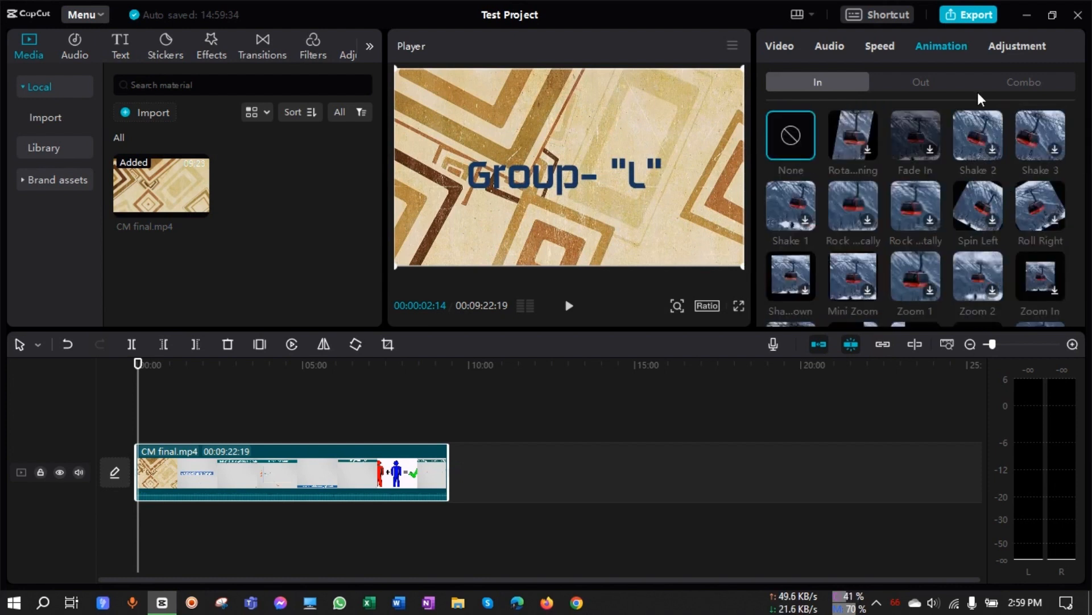
Look through the clip's basic color, lightness and effects adjustments, then return to its video properties and dismiss the preset tip.
{"action": "left_click", "coordinate": [1017, 50]}
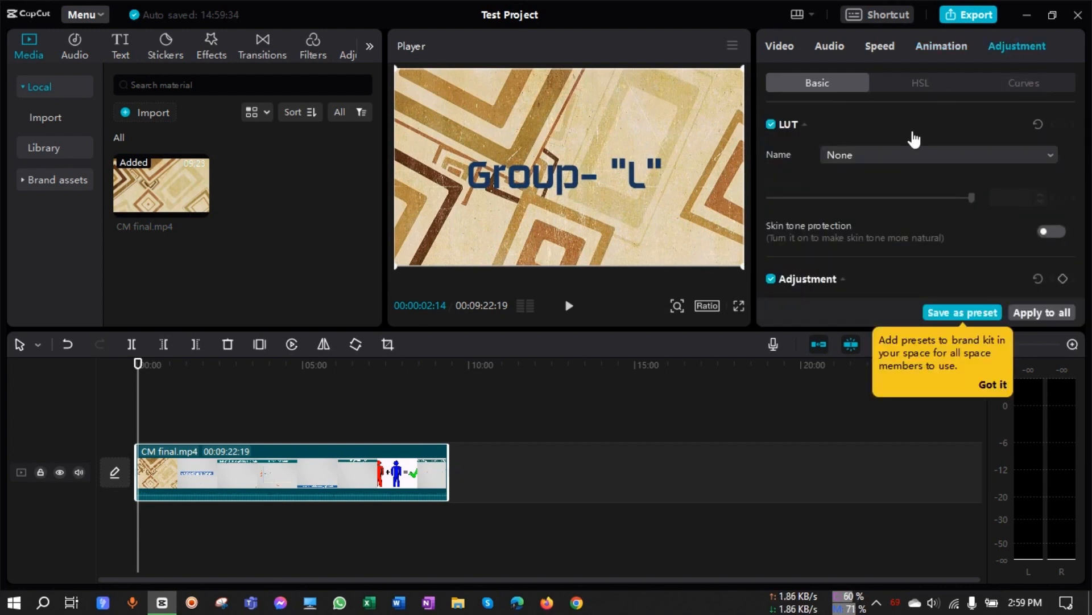
{"action": "scroll", "coordinate": [928, 171], "scroll_direction": "down", "scroll_amount": 5}
{"action": "scroll", "coordinate": [913, 139], "scroll_direction": "up", "scroll_amount": 2}
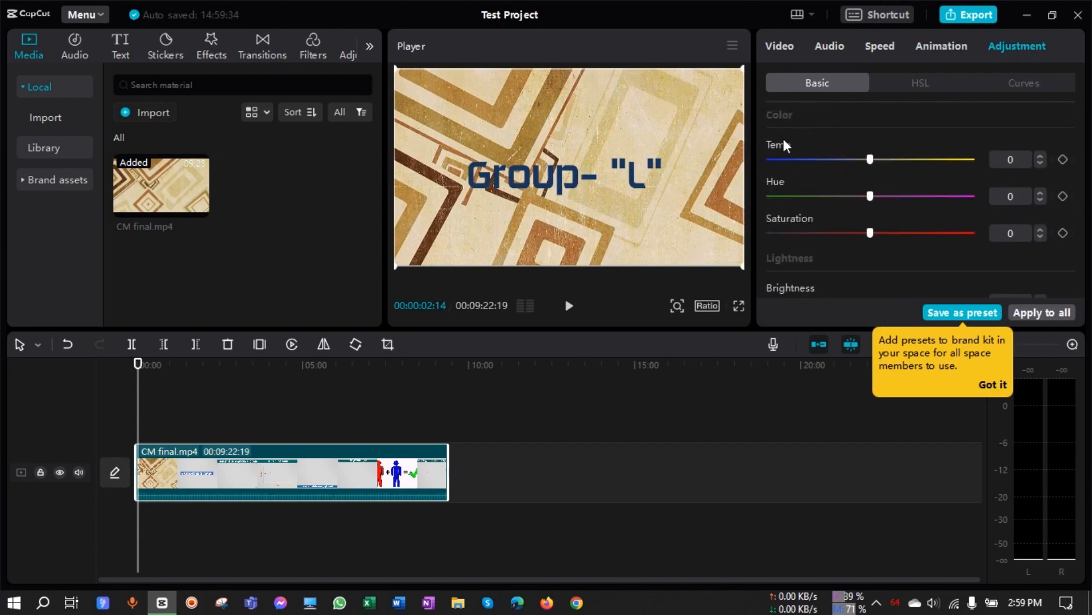
{"action": "scroll", "coordinate": [784, 220], "scroll_direction": "down", "scroll_amount": 5}
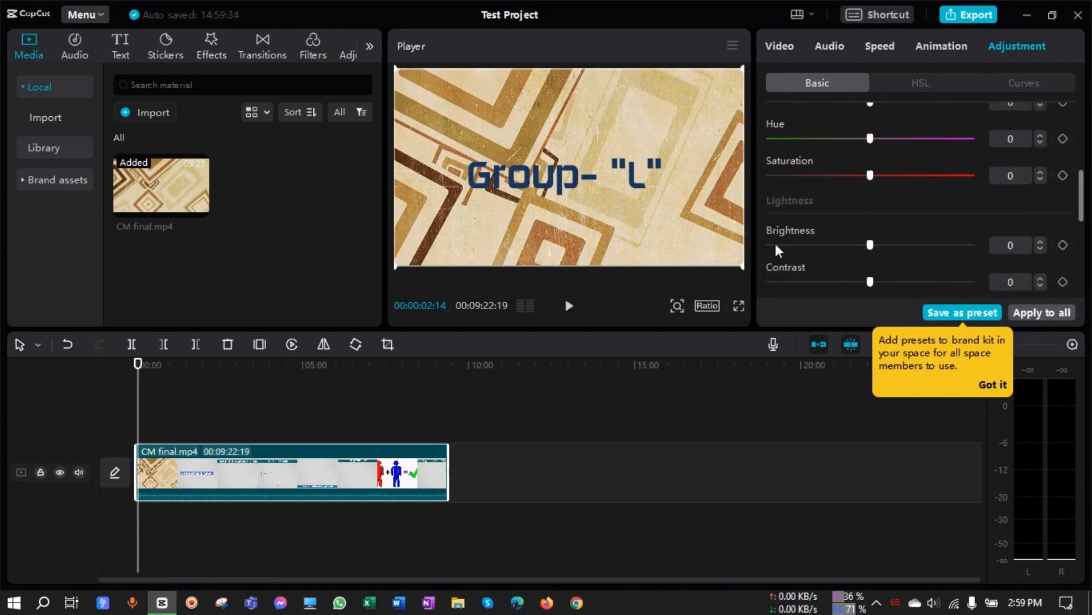
{"action": "scroll", "coordinate": [786, 158], "scroll_direction": "down", "scroll_amount": 2}
{"action": "scroll", "coordinate": [787, 145], "scroll_direction": "up", "scroll_amount": 3}
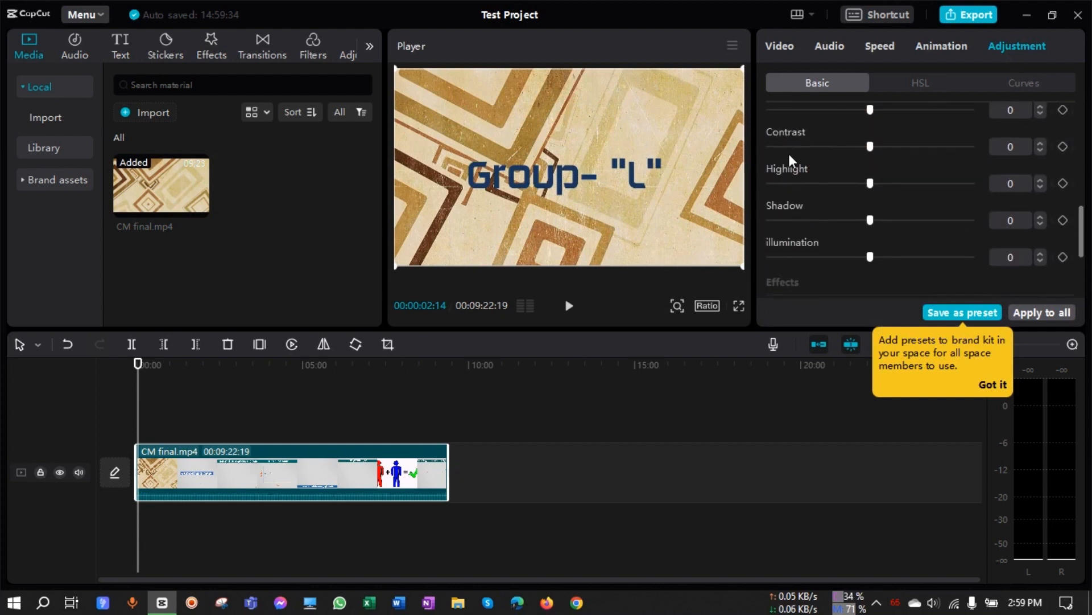
{"action": "scroll", "coordinate": [791, 225], "scroll_direction": "down", "scroll_amount": 3}
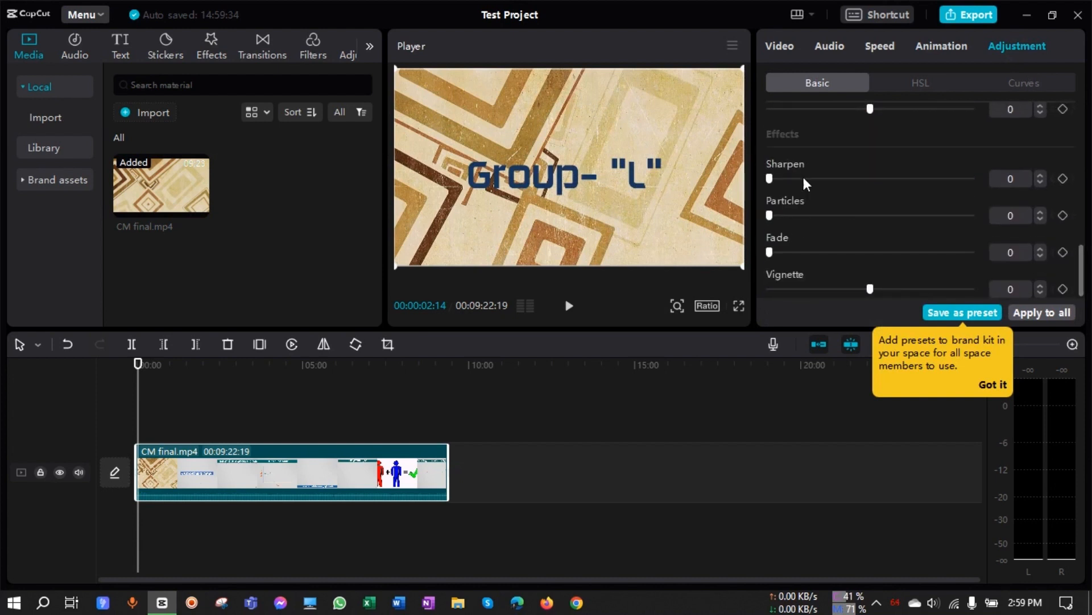
{"action": "scroll", "coordinate": [904, 214], "scroll_direction": "up", "scroll_amount": 10}
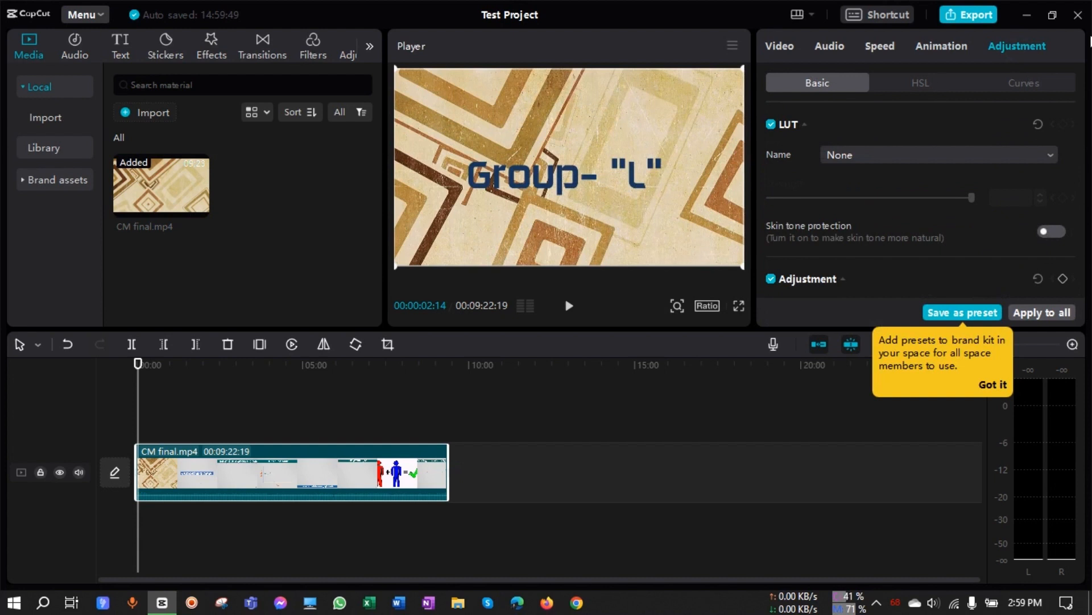
{"action": "left_click", "coordinate": [775, 44]}
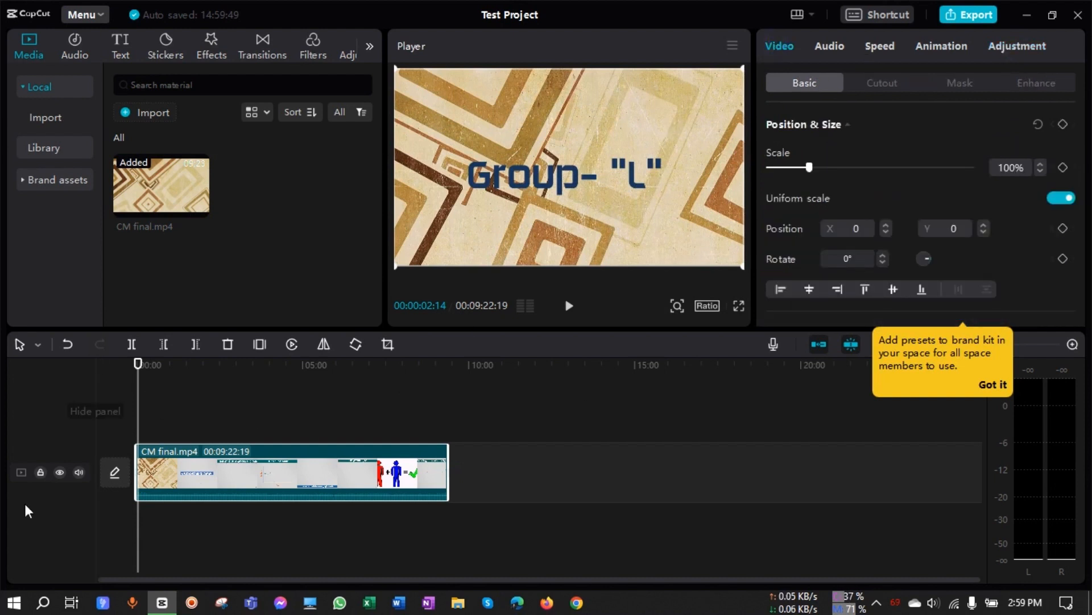
{"action": "left_click", "coordinate": [990, 384]}
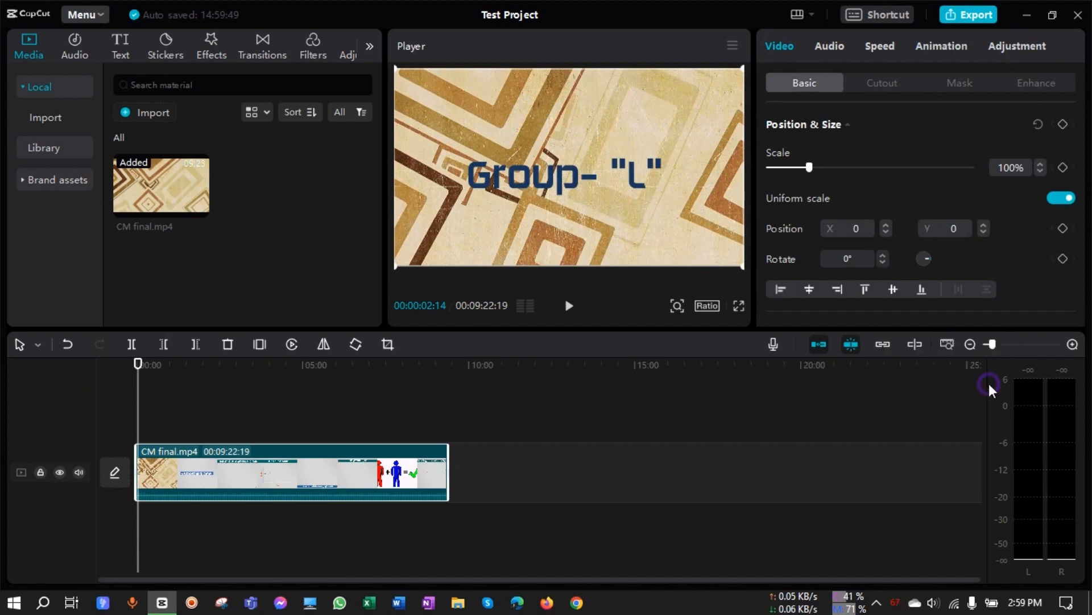
Try splitting the clip at 00:01:38:08, select the second part, and undo the split.
{"action": "left_click", "coordinate": [37, 344]}
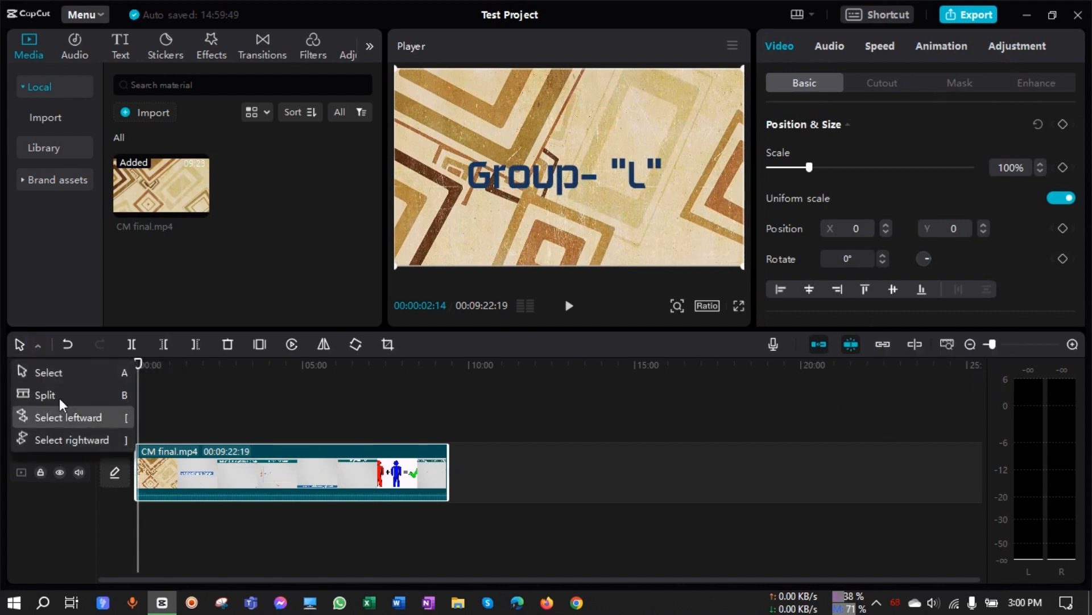
{"action": "left_click", "coordinate": [191, 399]}
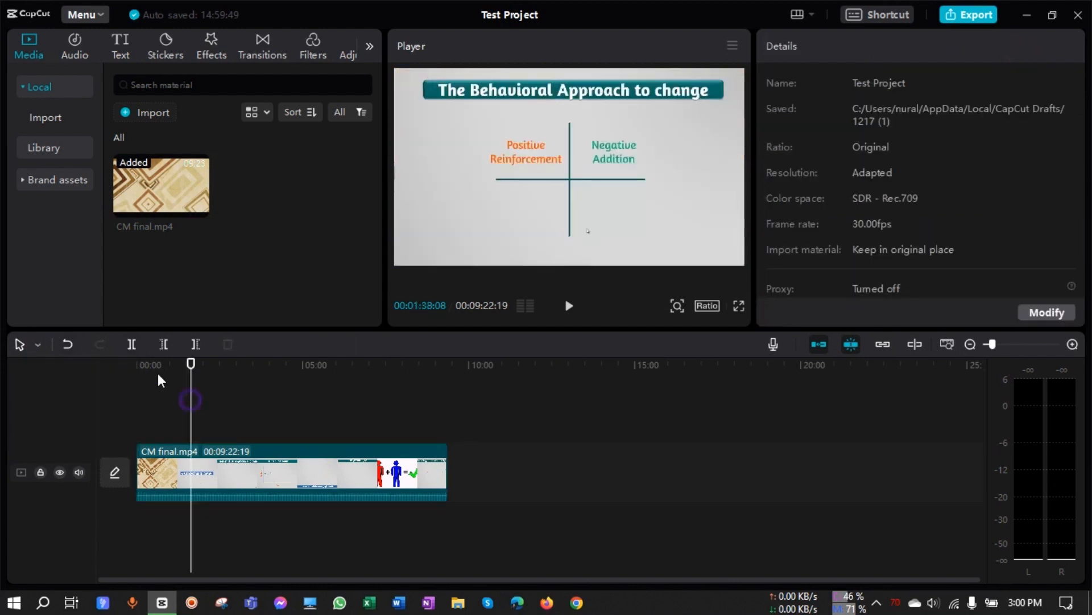
{"action": "left_click", "coordinate": [133, 344]}
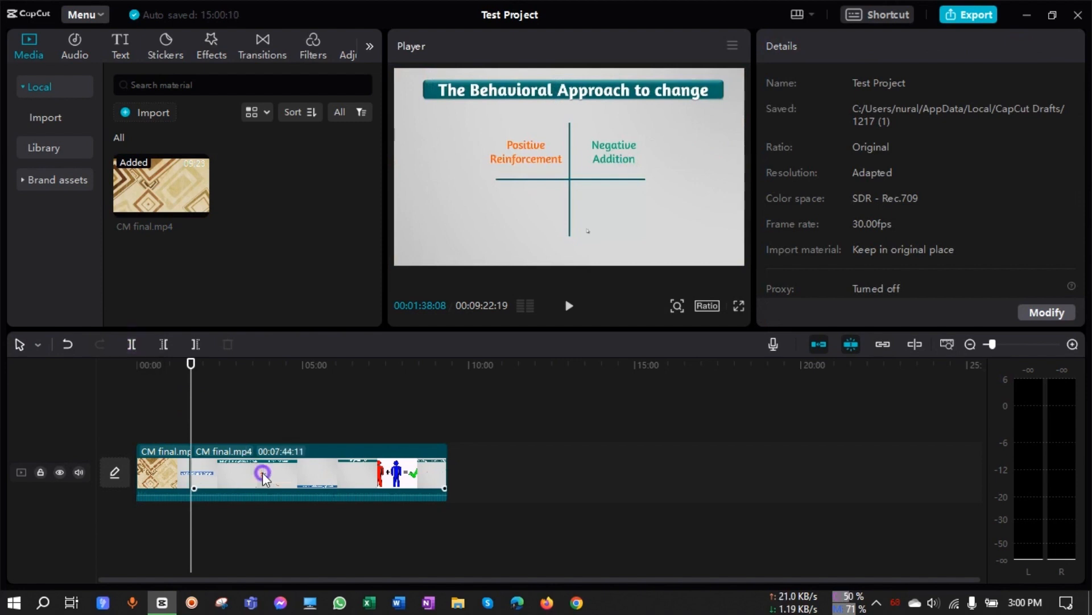
{"action": "left_click_drag", "start_coordinate": [262, 473], "coordinate": [302, 480]}
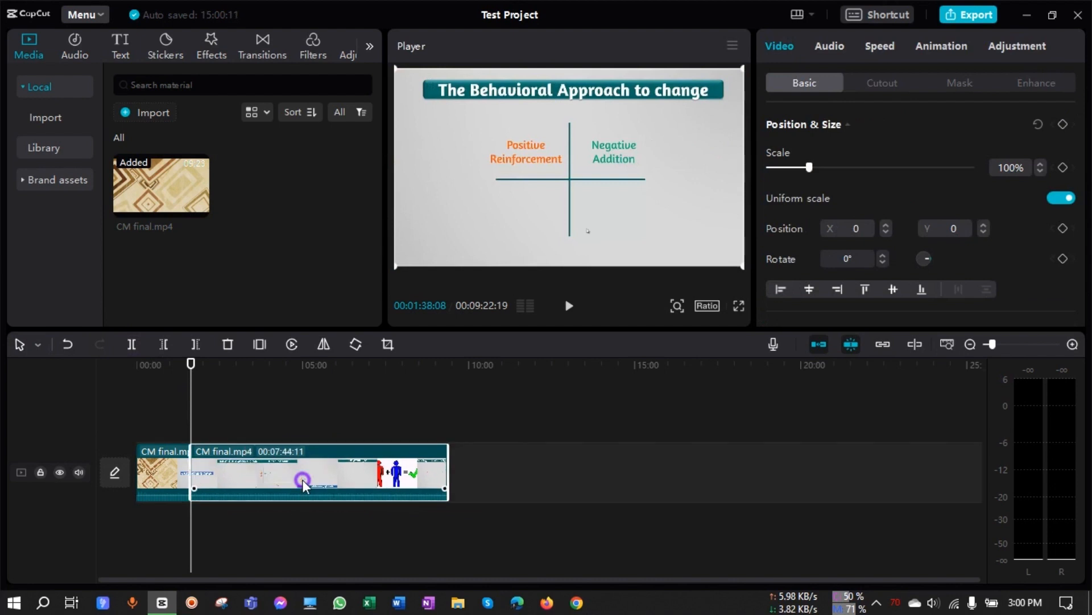
{"action": "left_click", "coordinate": [66, 343]}
Try deleting the part of the clip before a playhead position in its second minute, and undo the deletion.
{"action": "left_click", "coordinate": [258, 410]}
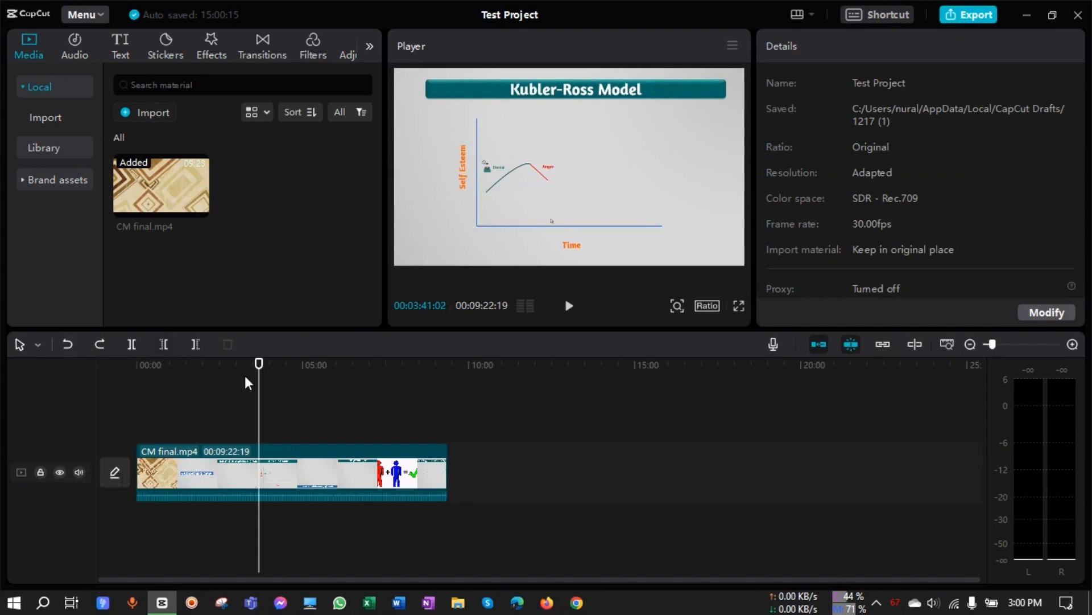
{"action": "left_click_drag", "start_coordinate": [257, 370], "coordinate": [176, 371]}
{"action": "left_click", "coordinate": [163, 344]}
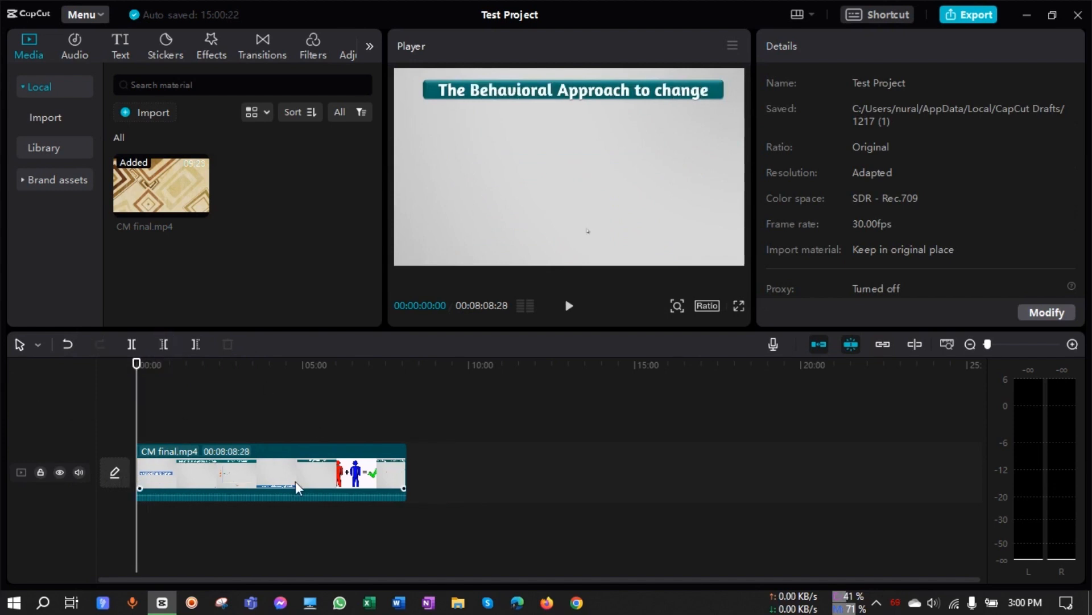
{"action": "left_click", "coordinate": [68, 345]}
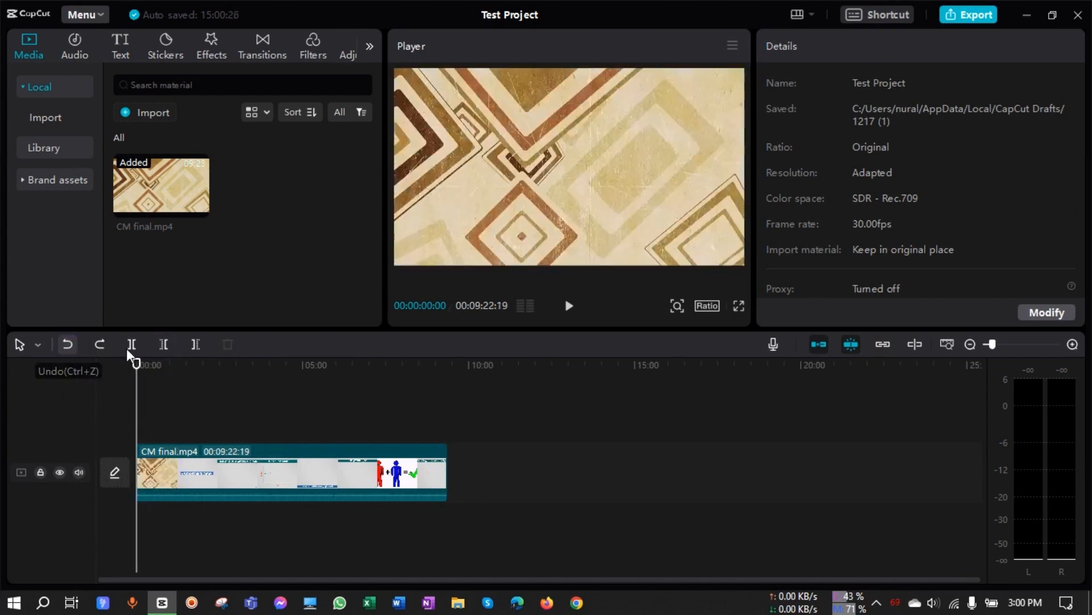
Try deleting the part of the clip after 00:08:22:24, and undo the deletion.
{"action": "left_click_drag", "start_coordinate": [138, 367], "coordinate": [415, 409]}
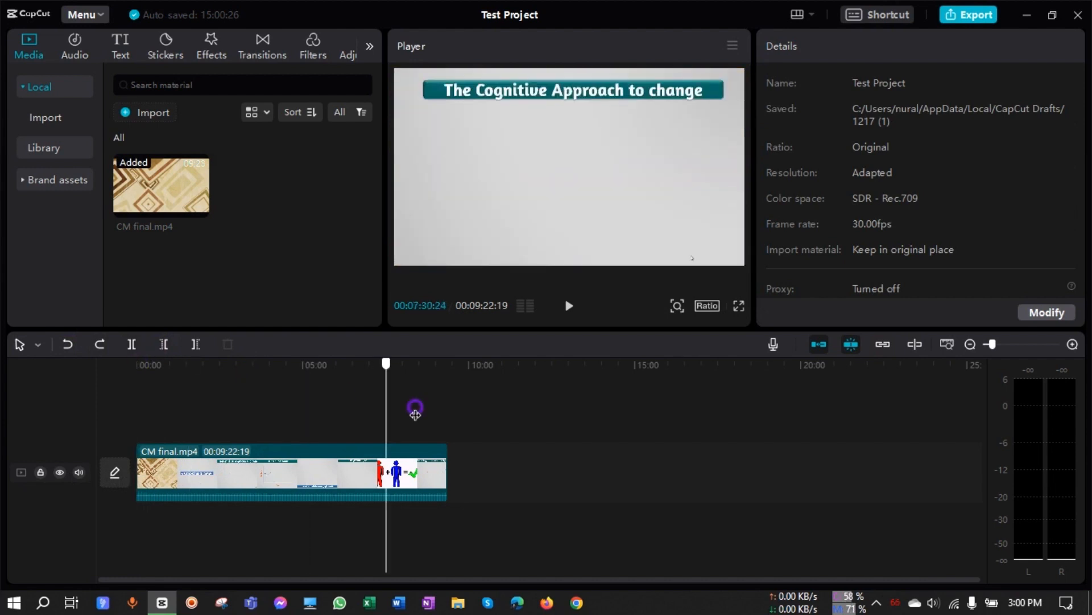
{"action": "left_click", "coordinate": [192, 344]}
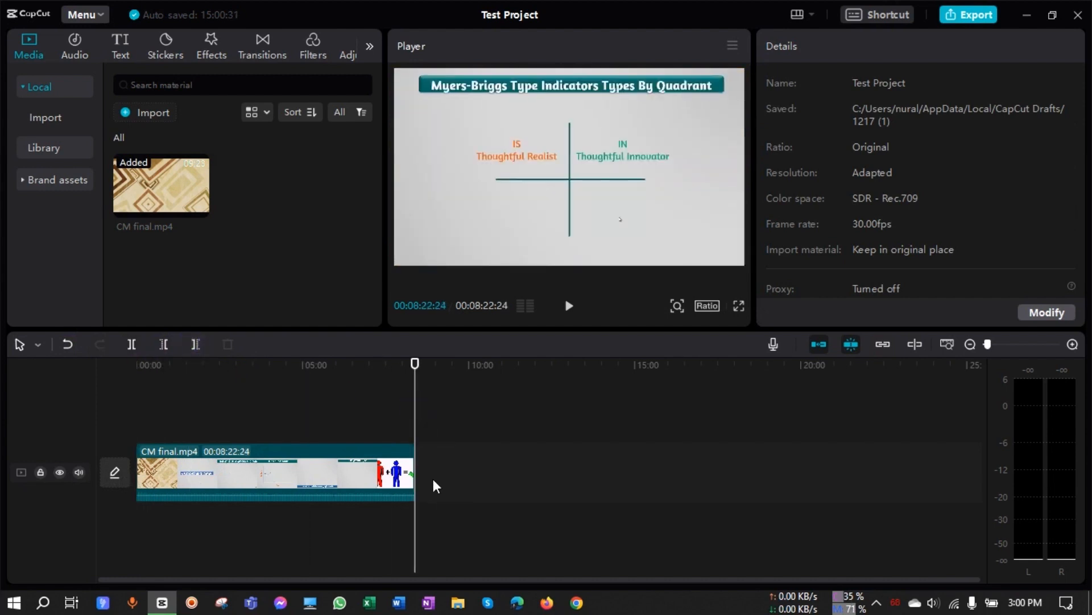
{"action": "left_click", "coordinate": [70, 341]}
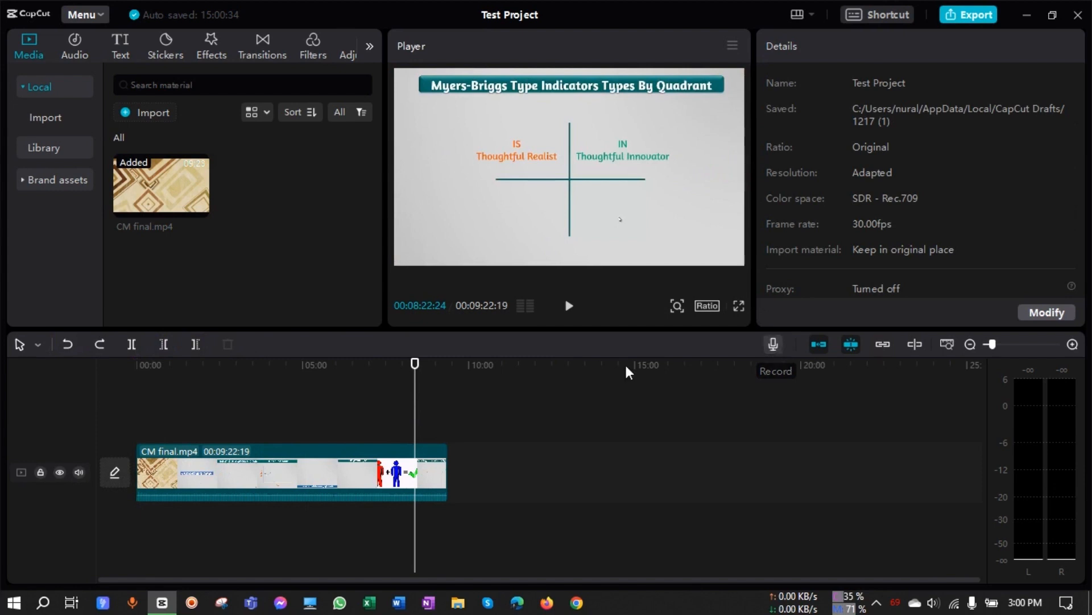
Record a short voice-over from 00:06:33:00 using the internal microphone, and close the recorder.
{"action": "left_click_drag", "start_coordinate": [414, 367], "coordinate": [353, 367]}
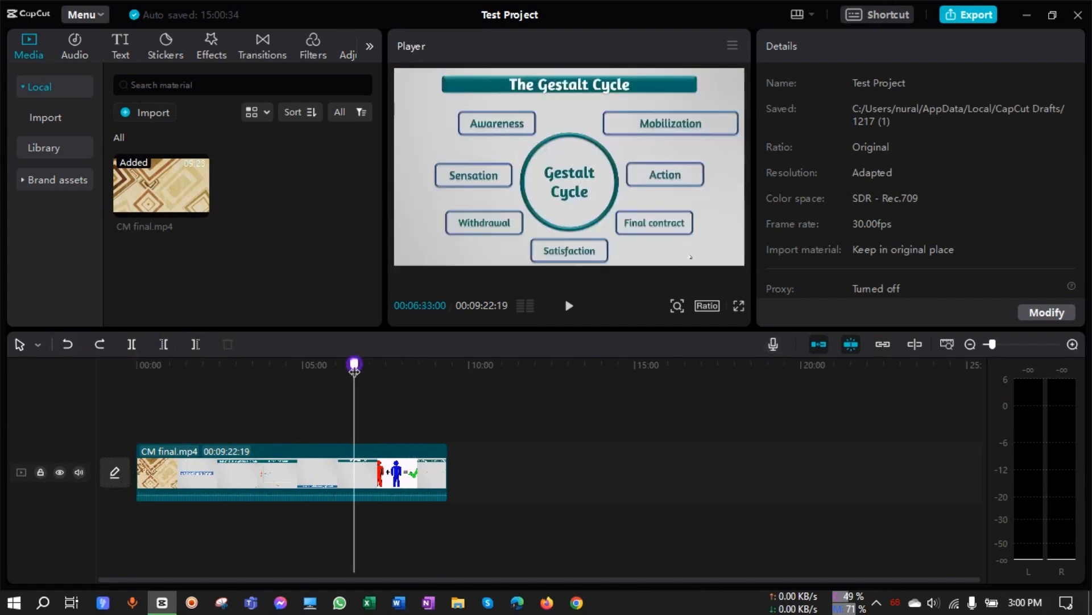
{"action": "left_click", "coordinate": [773, 343]}
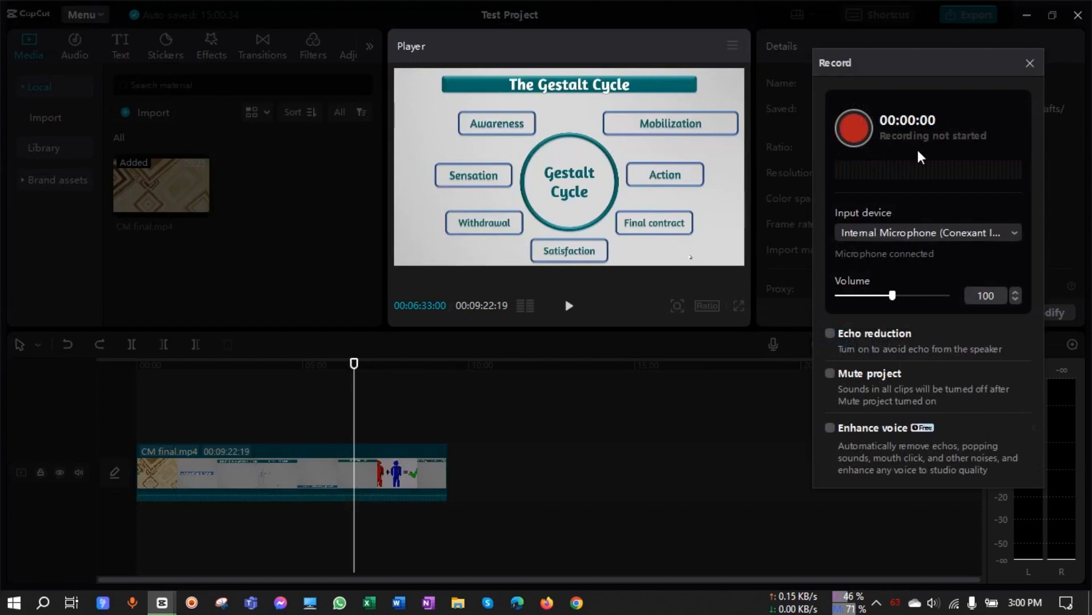
{"action": "left_click", "coordinate": [855, 128]}
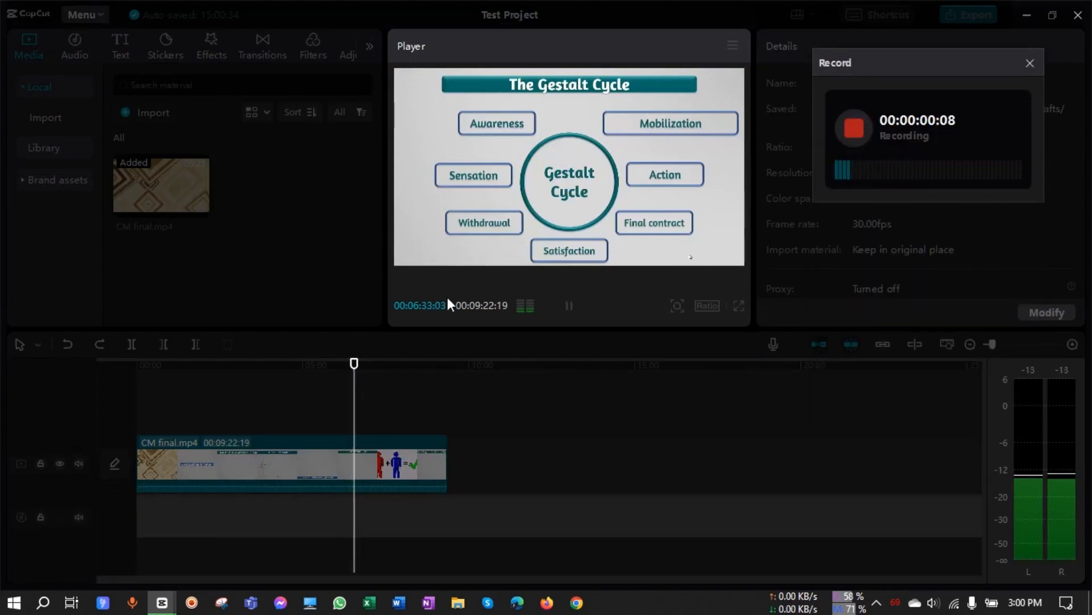
{"action": "left_click", "coordinate": [855, 131]}
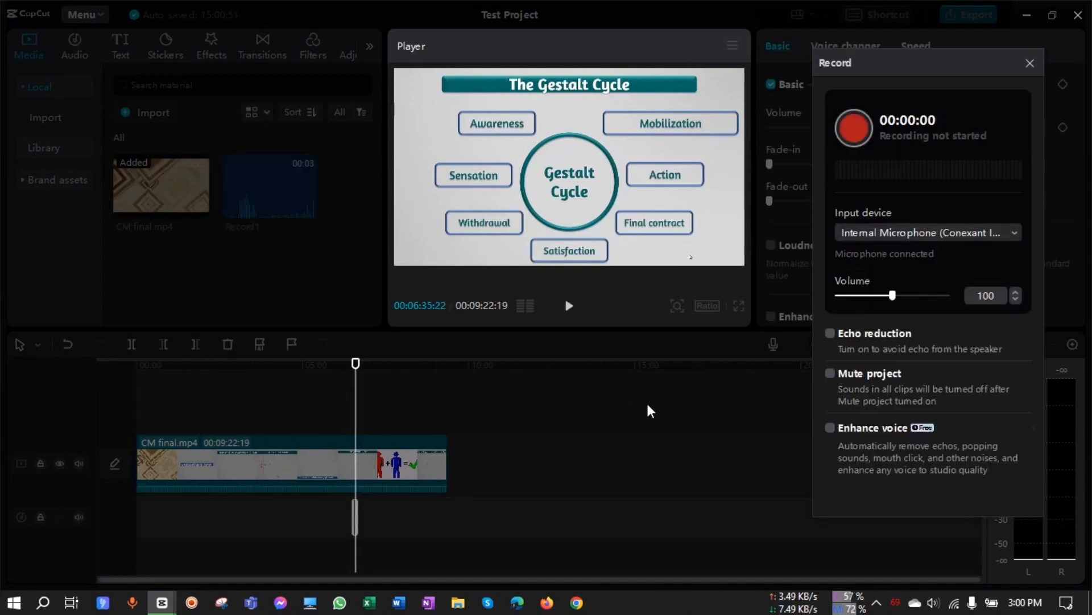
{"action": "left_click", "coordinate": [1030, 63]}
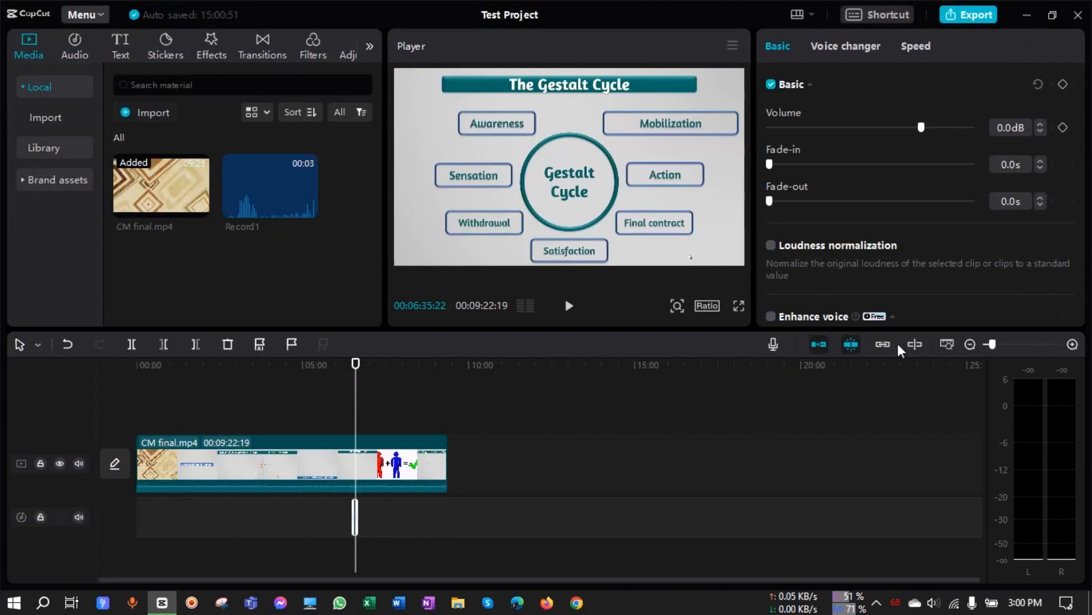
Delete the Record1 voice-over clip from the audio track.
{"action": "left_click", "coordinate": [1072, 344]}
{"action": "left_click", "coordinate": [1072, 344]}
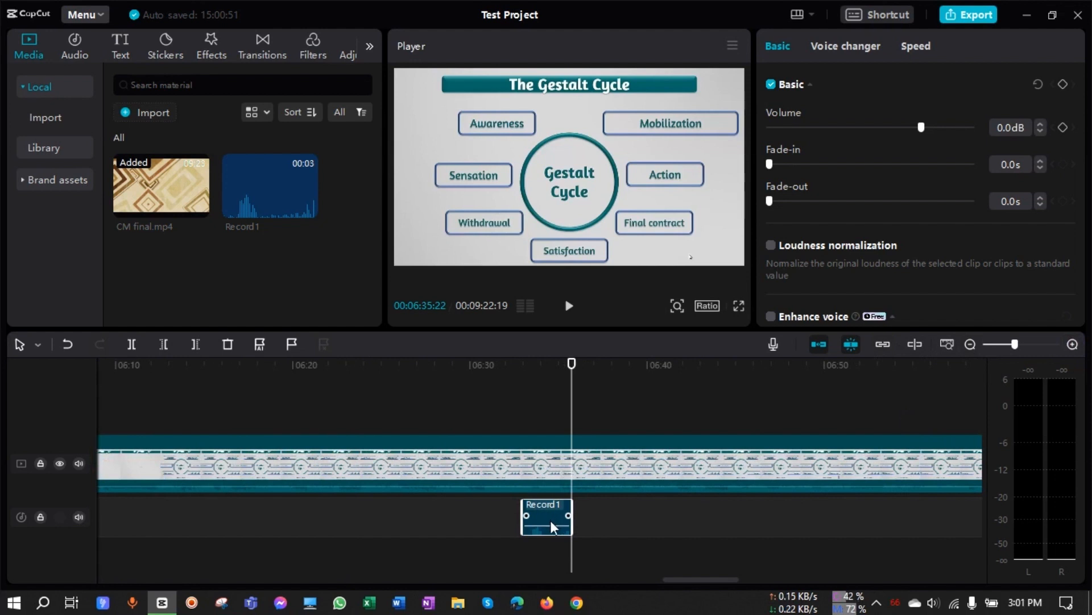
{"action": "right_click", "coordinate": [551, 521]}
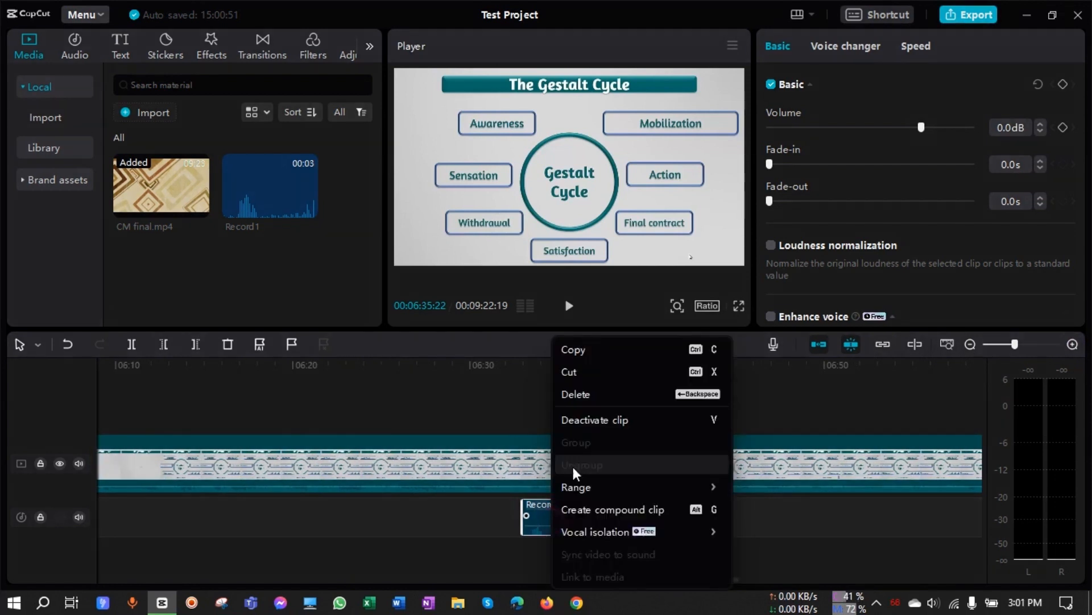
{"action": "left_click", "coordinate": [595, 394]}
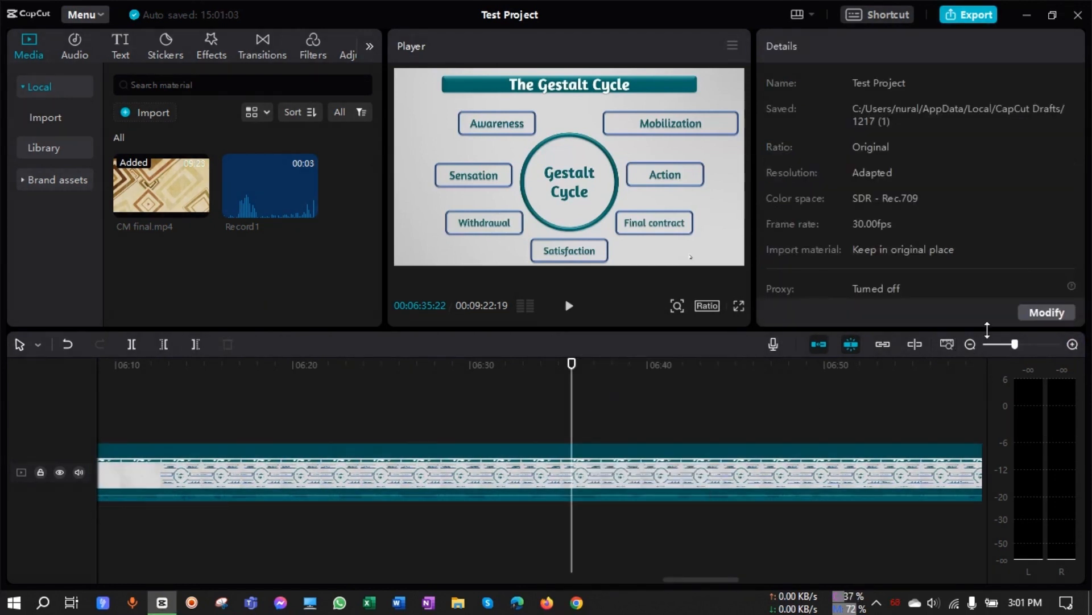
Move the playhead to 00:04:35:00 on the timeline.
{"action": "left_click", "coordinate": [970, 345]}
{"action": "left_click", "coordinate": [969, 345]}
{"action": "left_click", "coordinate": [969, 345]}
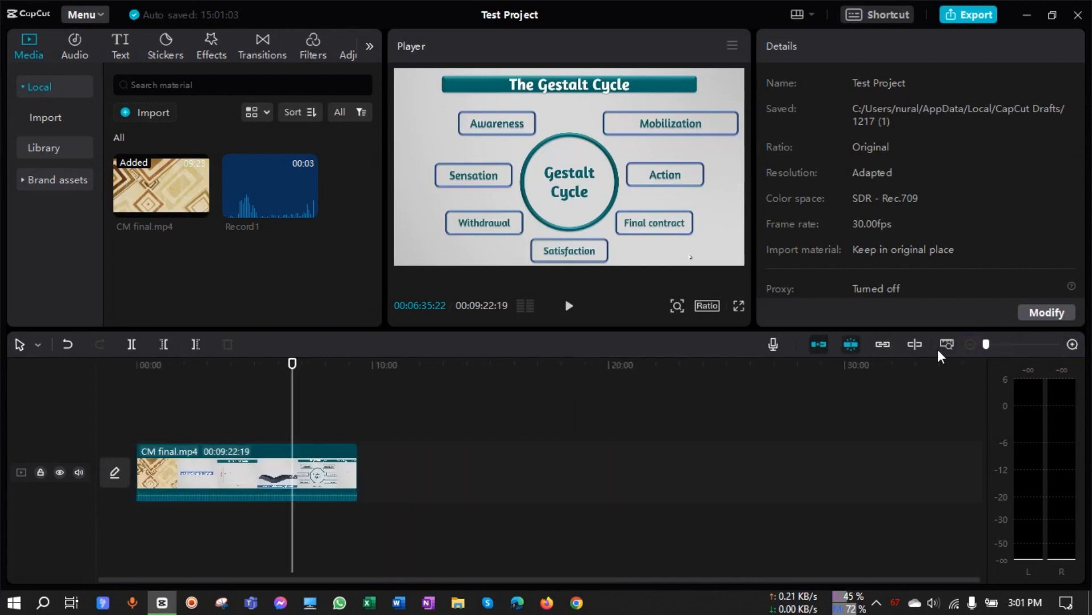
{"action": "left_click", "coordinate": [1073, 344]}
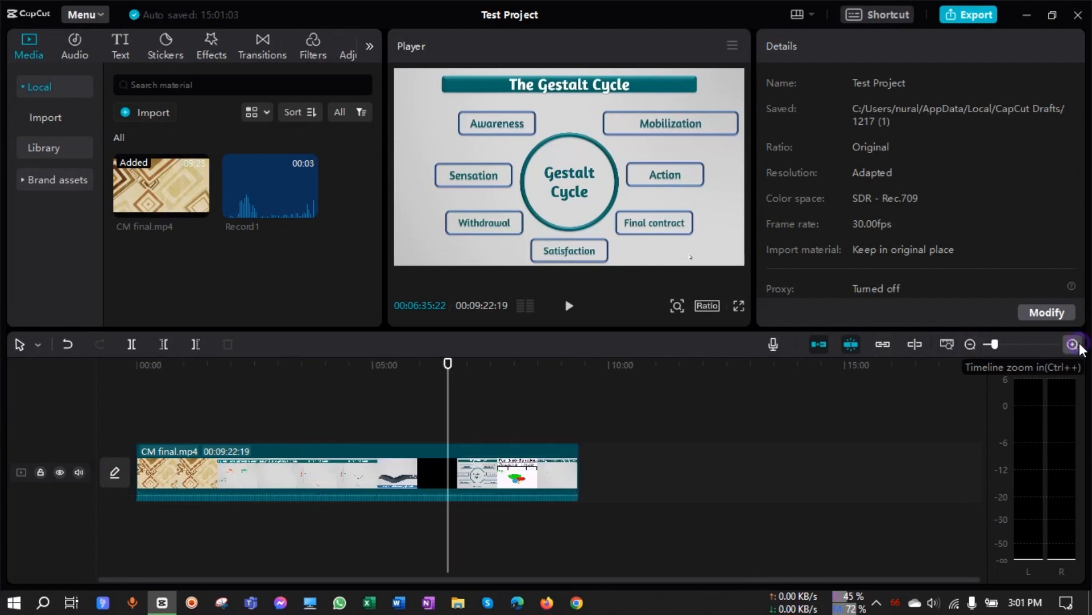
{"action": "left_click", "coordinate": [1073, 344]}
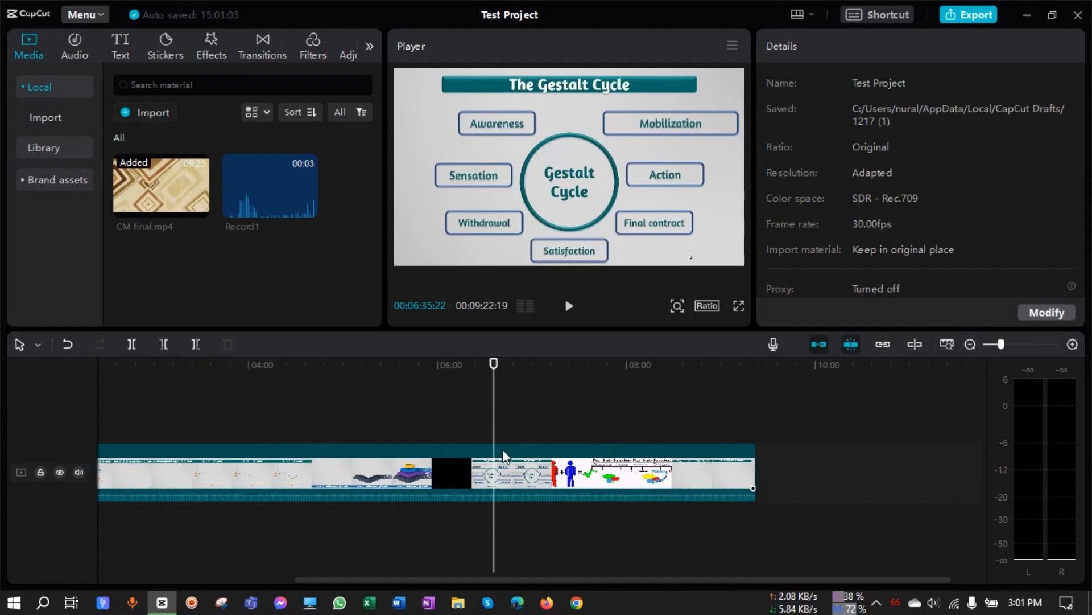
{"action": "left_click", "coordinate": [304, 401]}
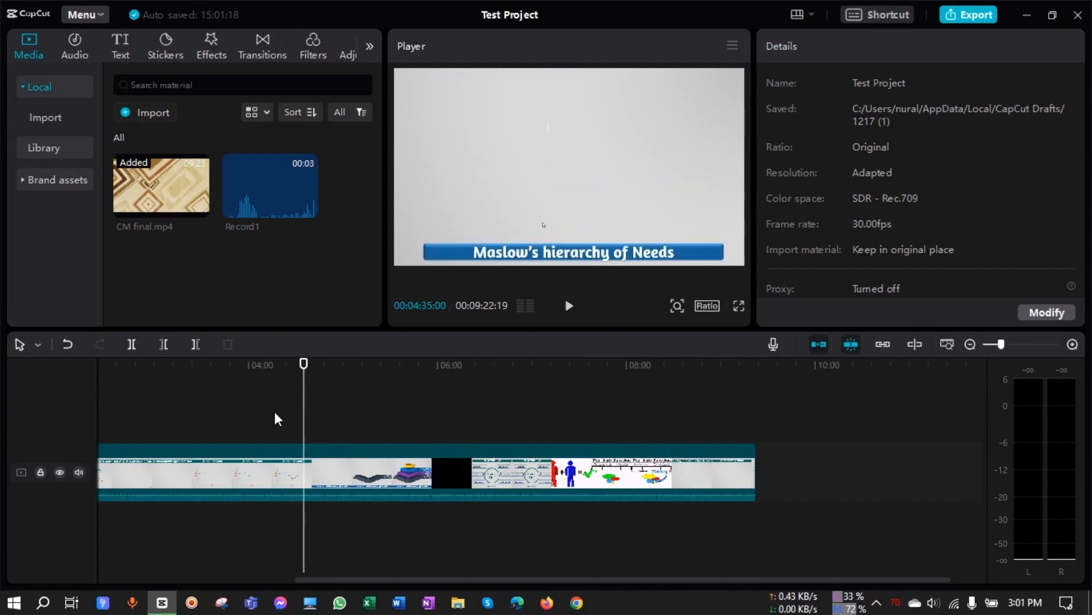
Examine the video clip's context commands, including Extract audio, and its basic audio settings down to Channels.
{"action": "right_click", "coordinate": [193, 466]}
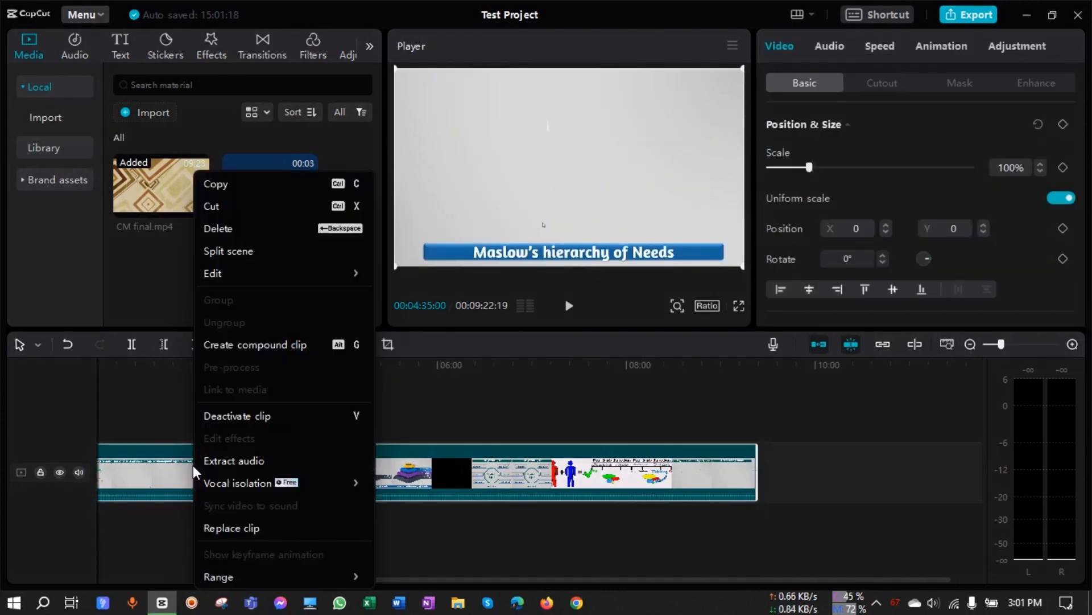
{"action": "left_click", "coordinate": [241, 460]}
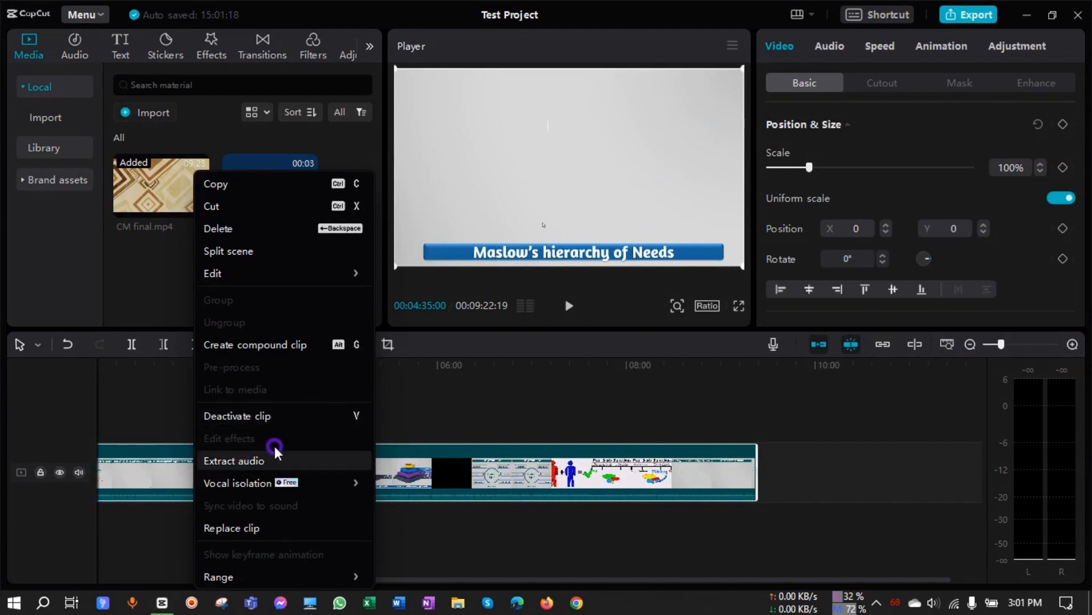
{"action": "left_click", "coordinate": [405, 425]}
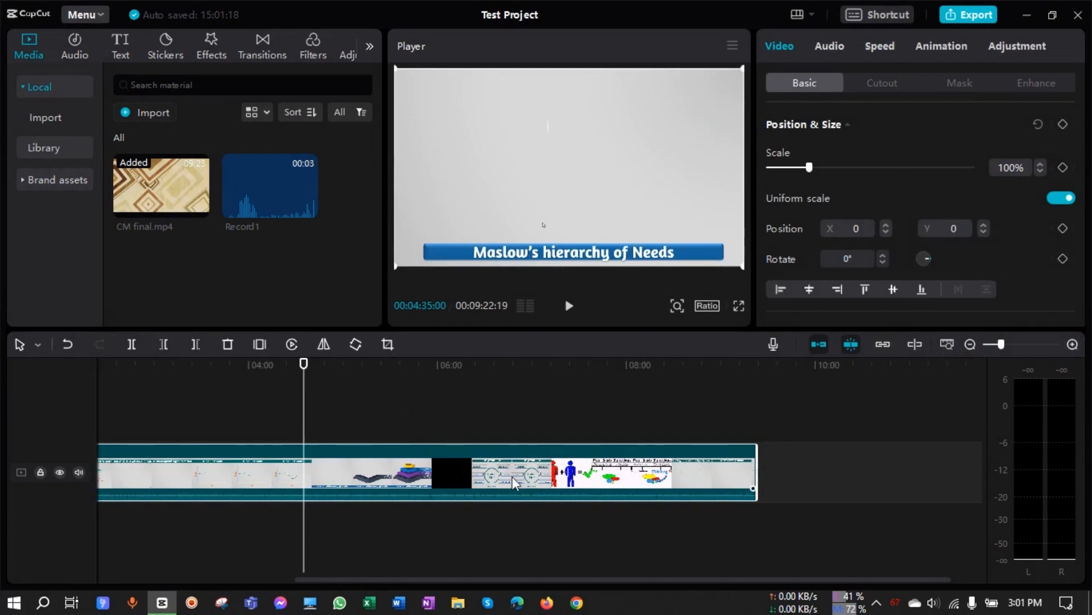
{"action": "left_click", "coordinate": [477, 479]}
{"action": "left_click", "coordinate": [829, 46]}
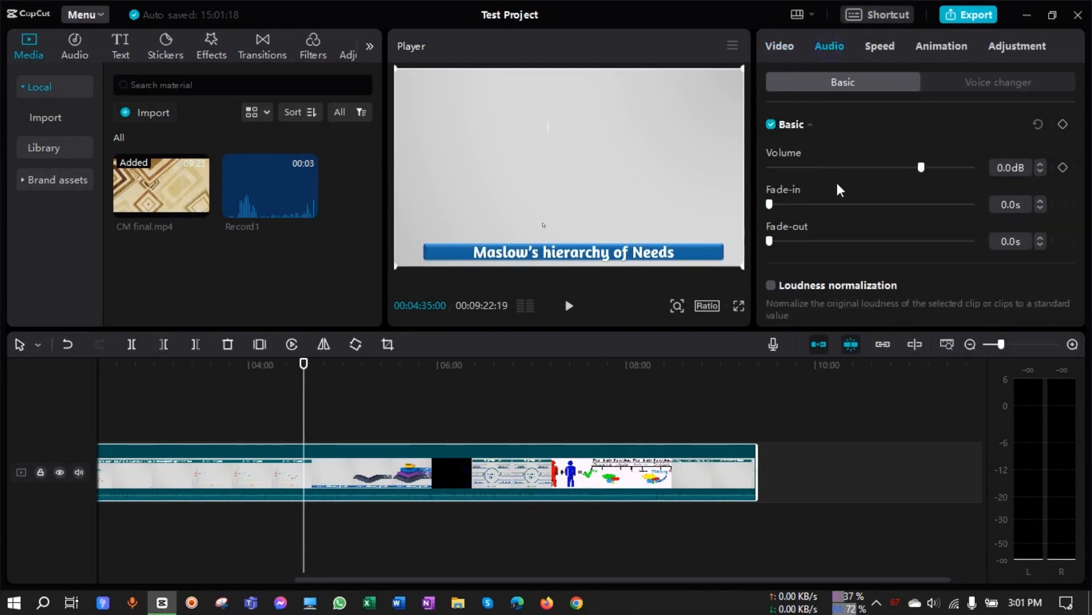
{"action": "scroll", "coordinate": [821, 234], "scroll_direction": "down", "scroll_amount": 5}
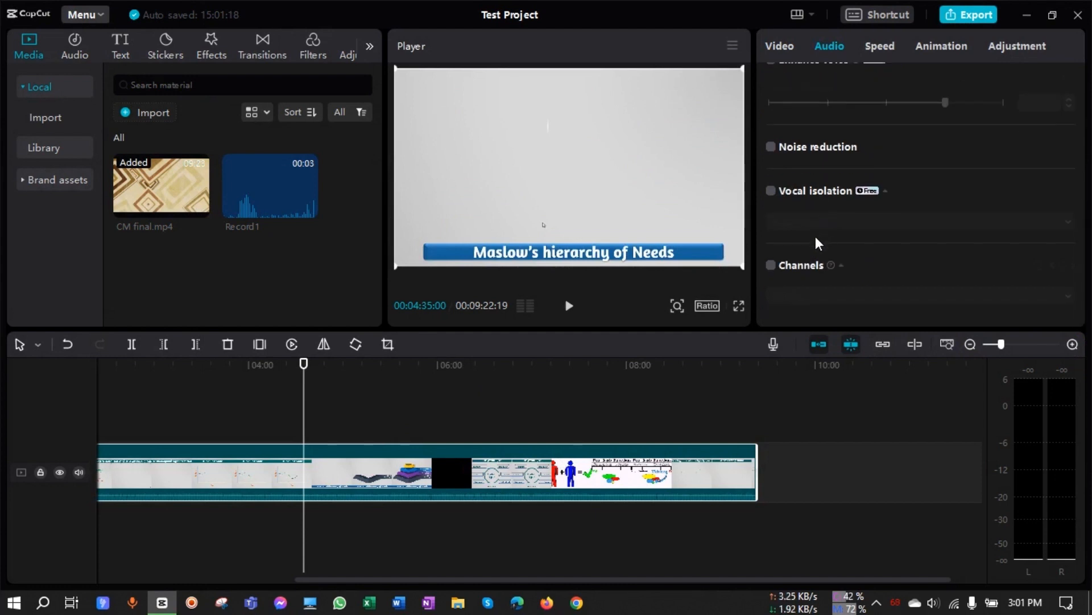
{"action": "right_click", "coordinate": [351, 478]}
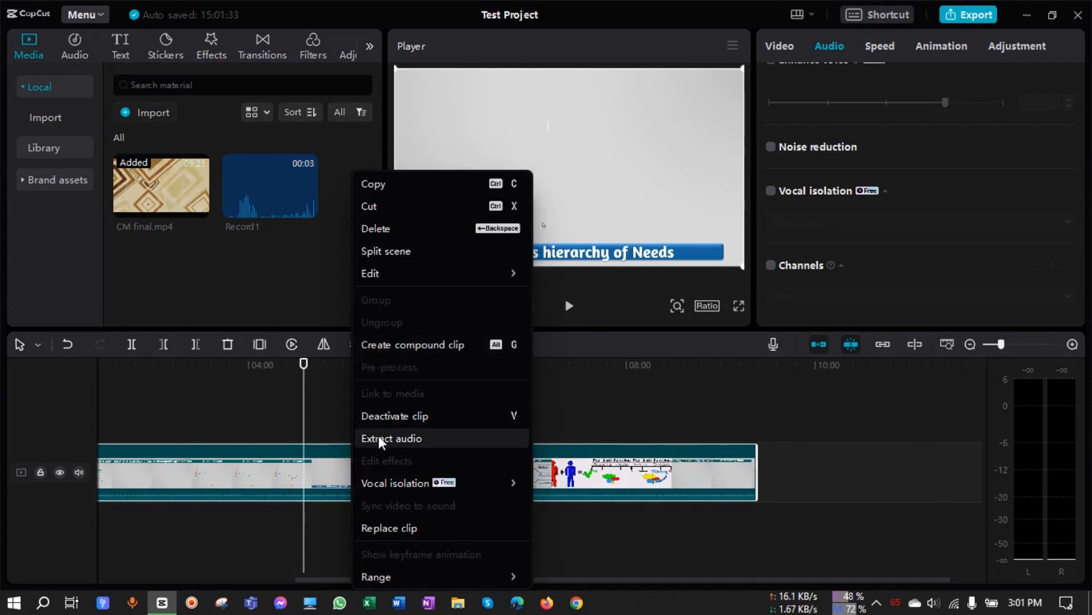
{"action": "left_click", "coordinate": [260, 414]}
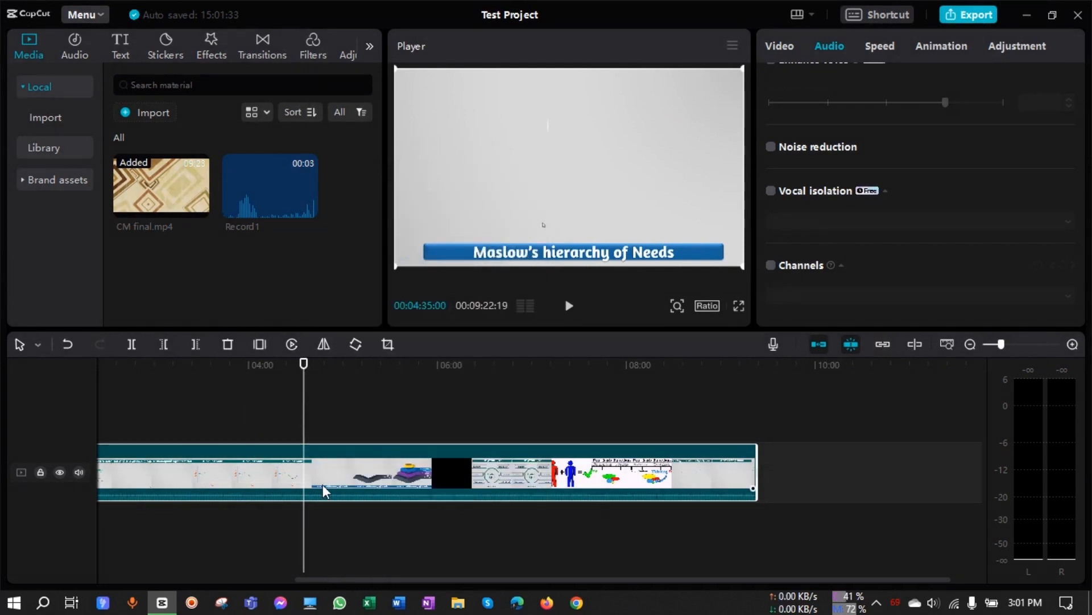
Try raising and lowering the video clip's volume on the timeline with a short playback, and undo the volume changes.
{"action": "left_click_drag", "start_coordinate": [323, 494], "coordinate": [325, 488]}
{"action": "left_click", "coordinate": [569, 308]}
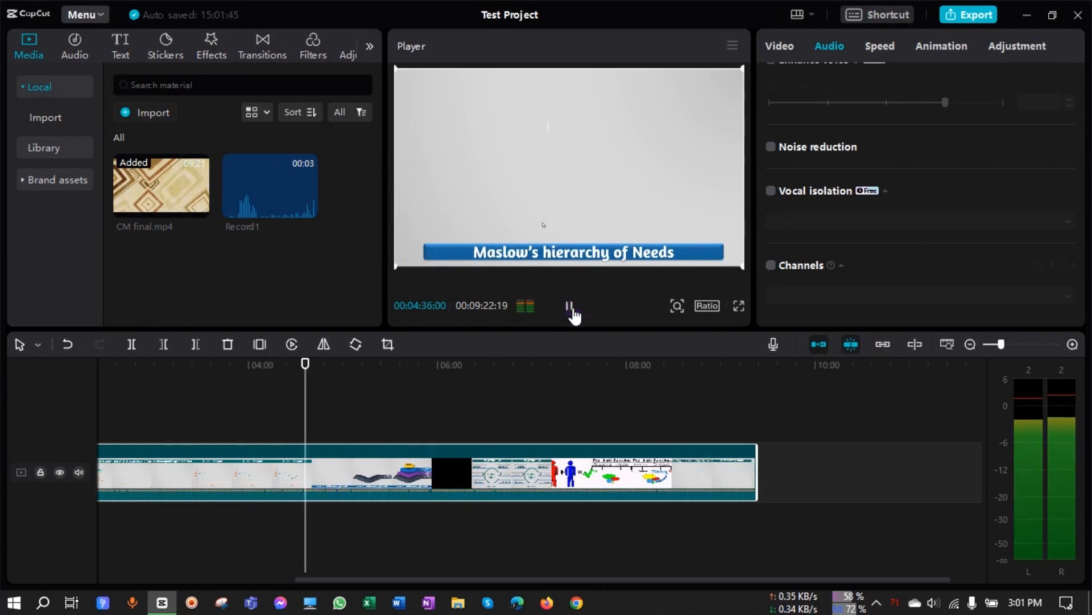
{"action": "left_click", "coordinate": [570, 310]}
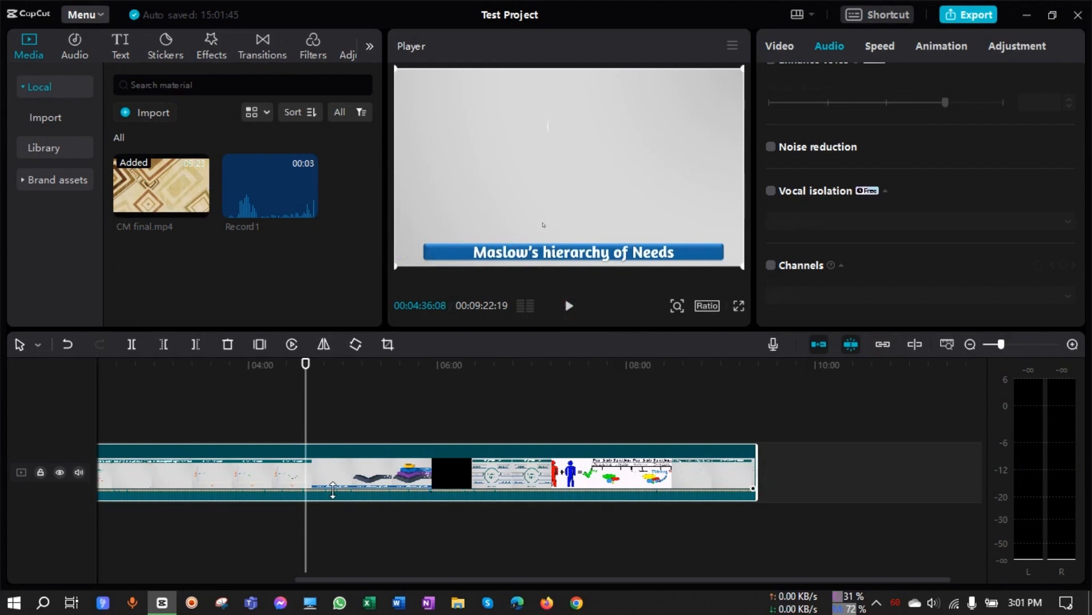
{"action": "left_click_drag", "start_coordinate": [333, 487], "coordinate": [343, 513]}
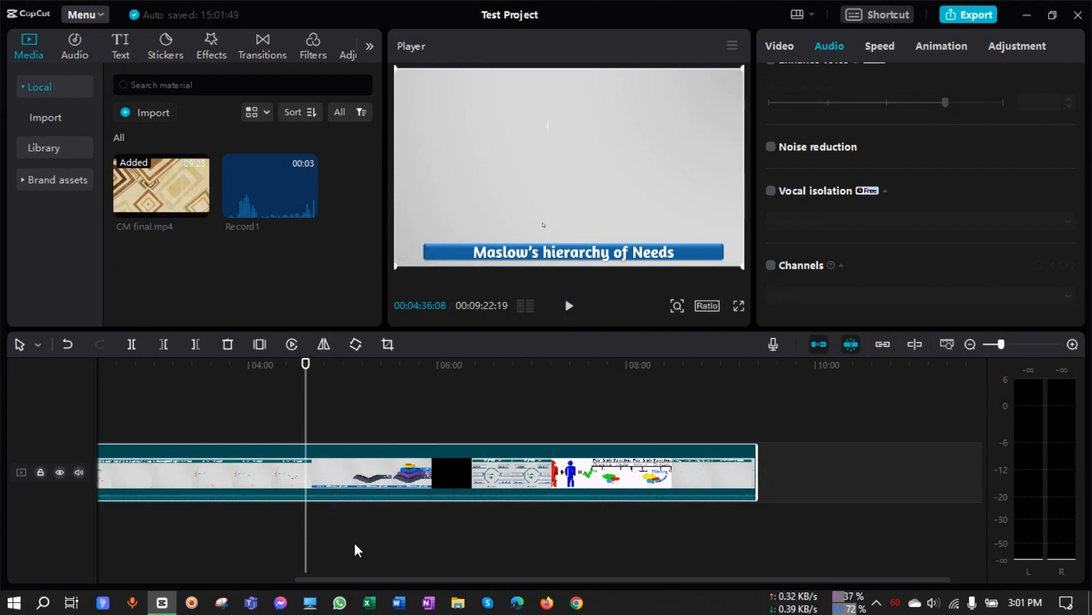
{"action": "key", "text": "ctrl+z"}
{"action": "key", "text": "ctrl+z"}
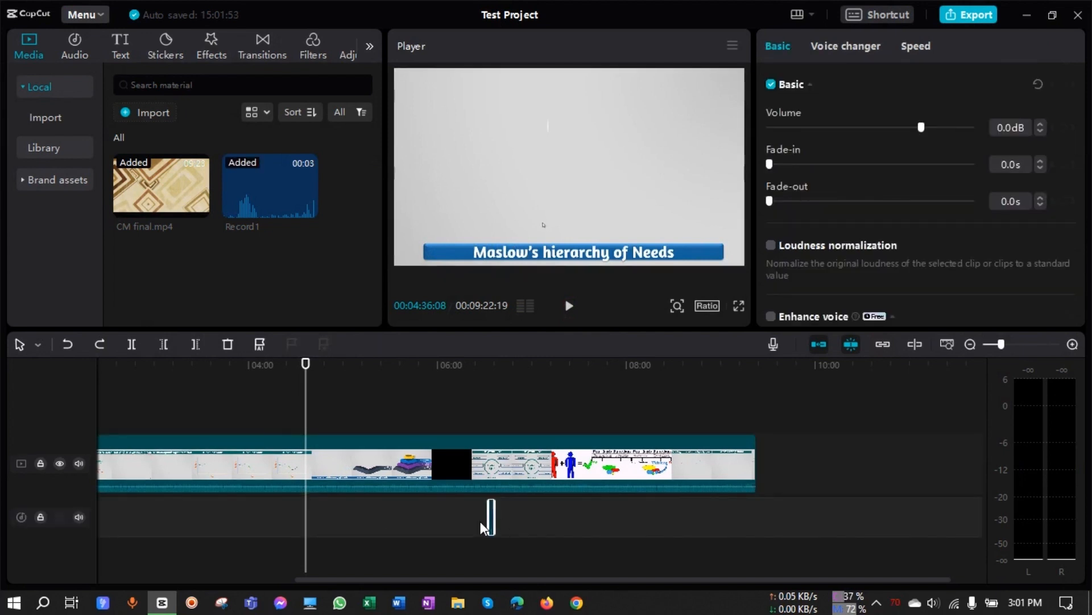
{"action": "left_click", "coordinate": [101, 347]}
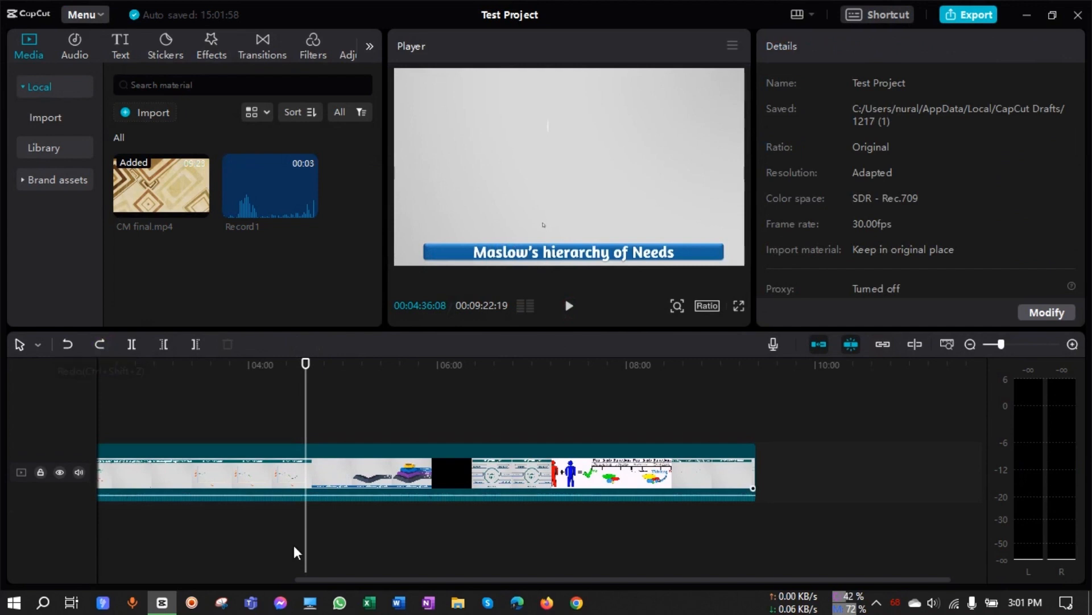
Extract the video clip's audio onto its own track.
{"action": "right_click", "coordinate": [336, 500]}
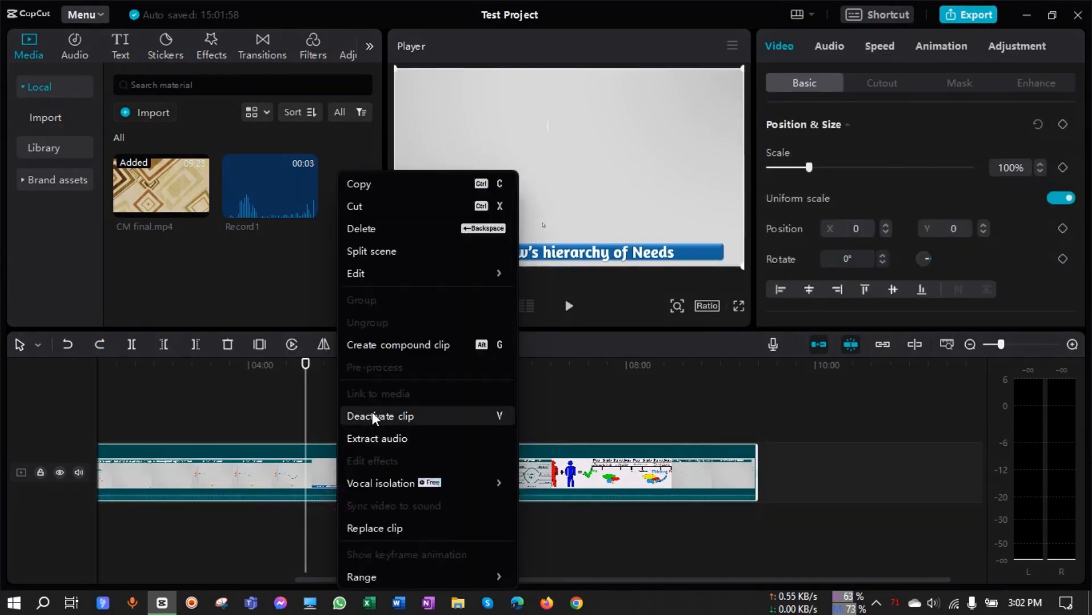
{"action": "left_click", "coordinate": [370, 438]}
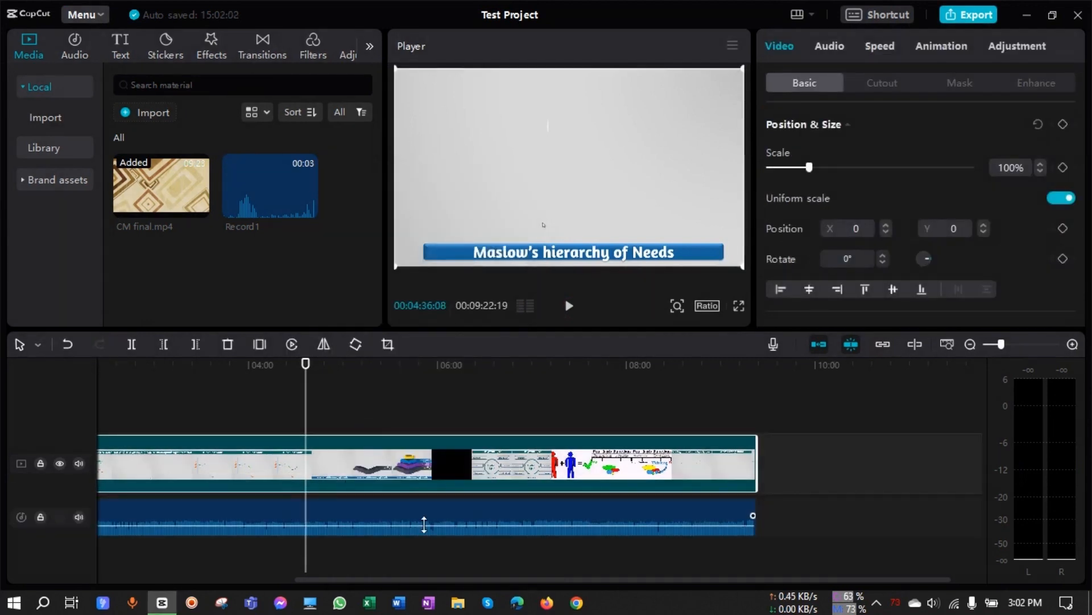
Try raising the extracted audio's volume to 15.9 dB, play it briefly, and undo the volume change.
{"action": "left_click", "coordinate": [377, 522]}
{"action": "left_click_drag", "start_coordinate": [379, 526], "coordinate": [373, 514]}
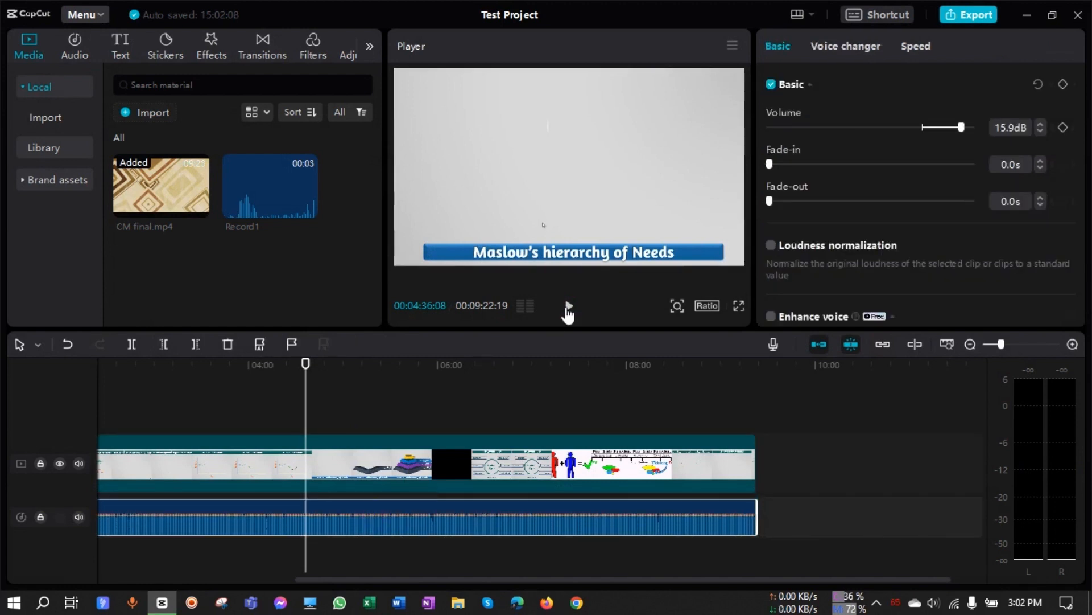
{"action": "left_click", "coordinate": [569, 305]}
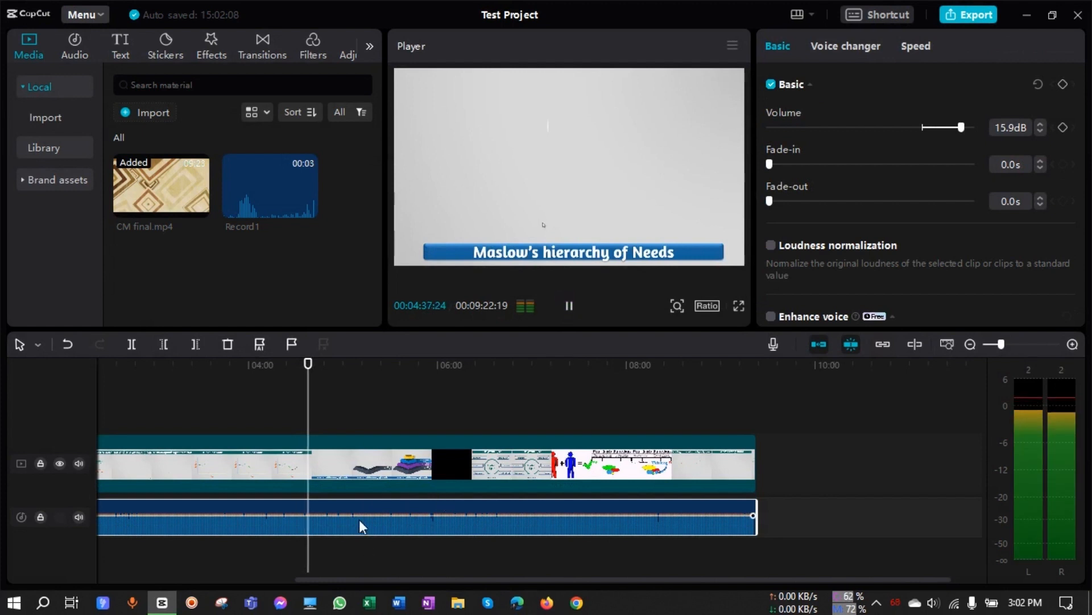
{"action": "key", "text": "ctrl+z"}
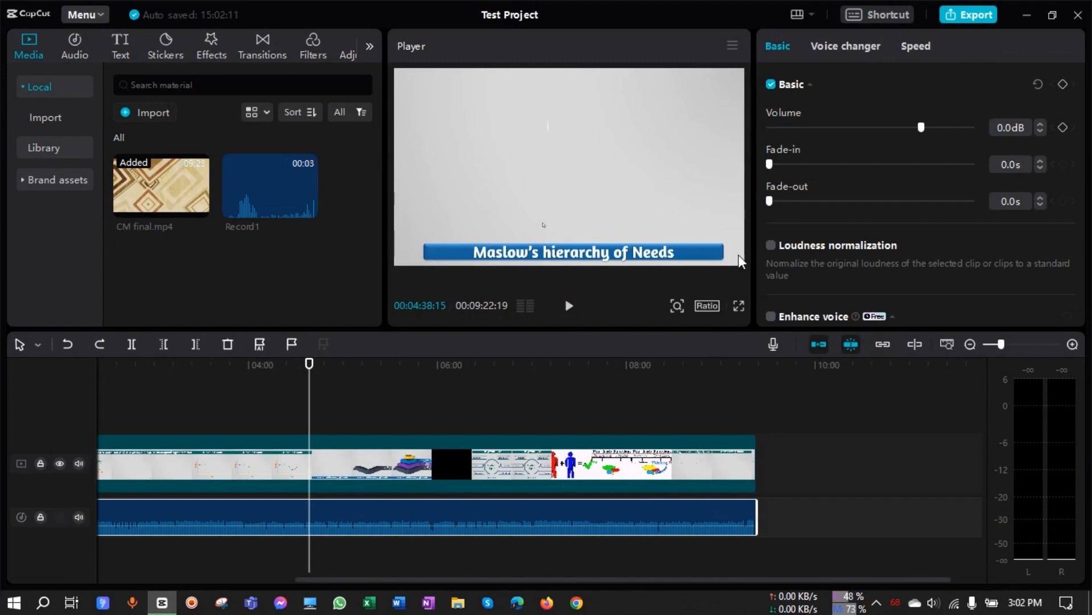
Turn on loudness normalization for the extracted audio and play a few seconds to check the sound.
{"action": "left_click", "coordinate": [771, 246]}
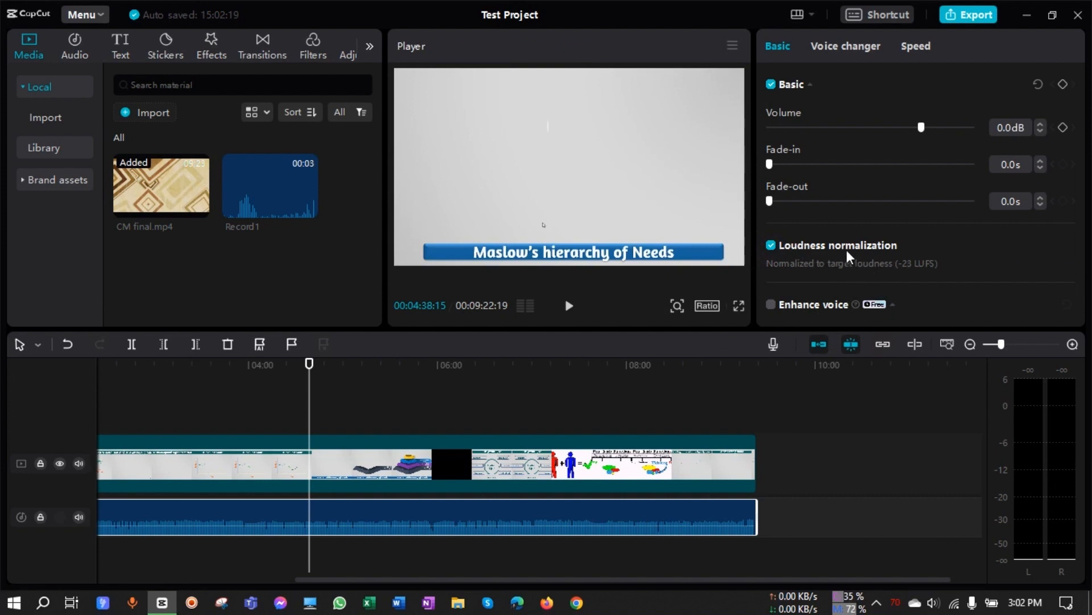
{"action": "left_click", "coordinate": [570, 307]}
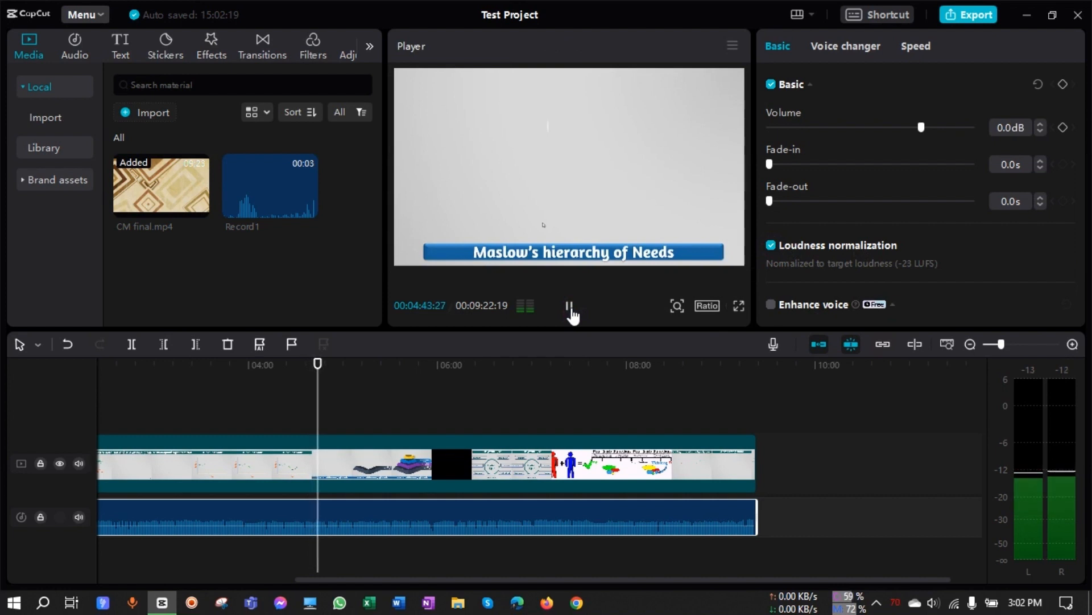
{"action": "left_click", "coordinate": [570, 307]}
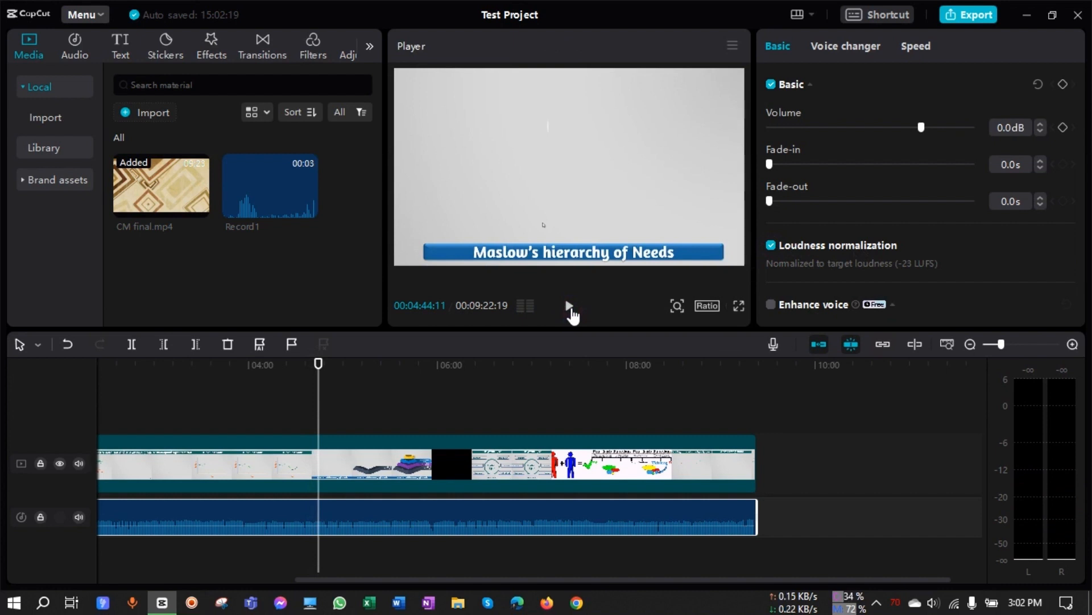
Turn loudness normalization off and on again for the extracted audio, and play a moment of it to check the sound.
{"action": "left_click", "coordinate": [771, 245]}
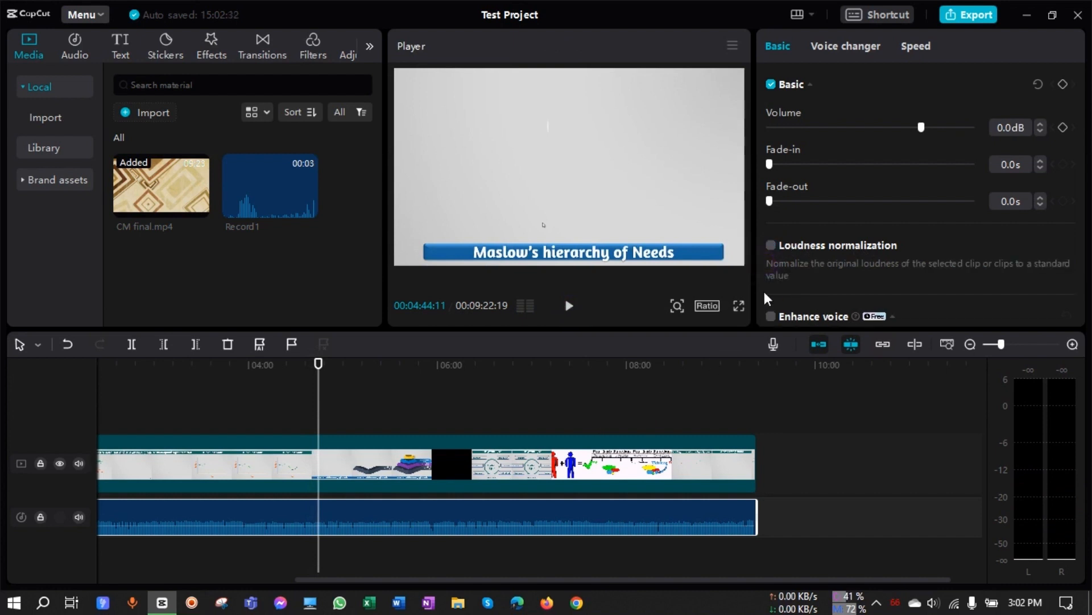
{"action": "left_click", "coordinate": [543, 511]}
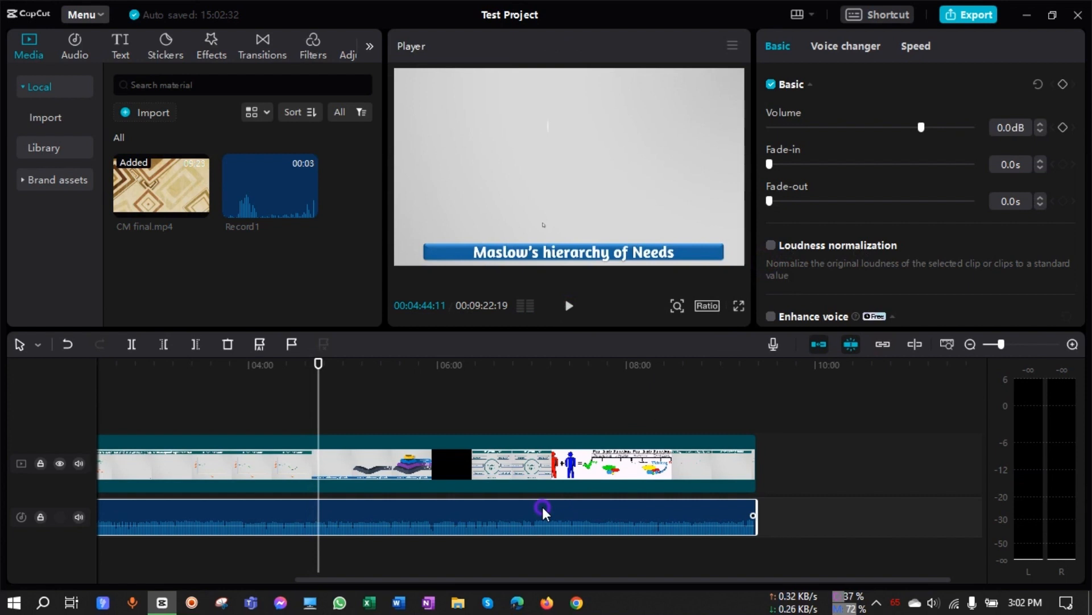
{"action": "left_click", "coordinate": [773, 246]}
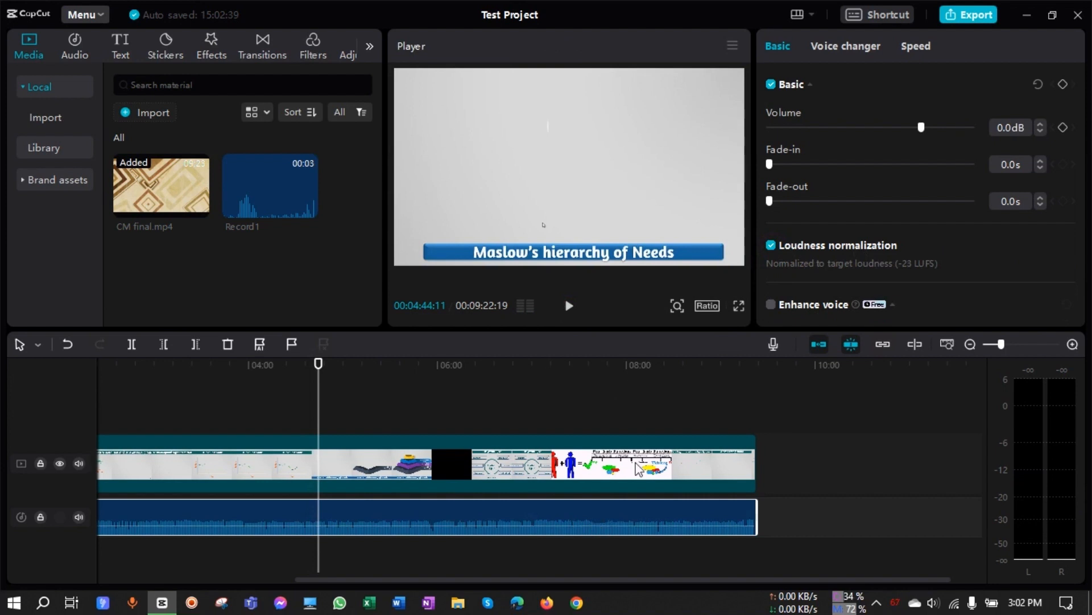
{"action": "left_click", "coordinate": [569, 306]}
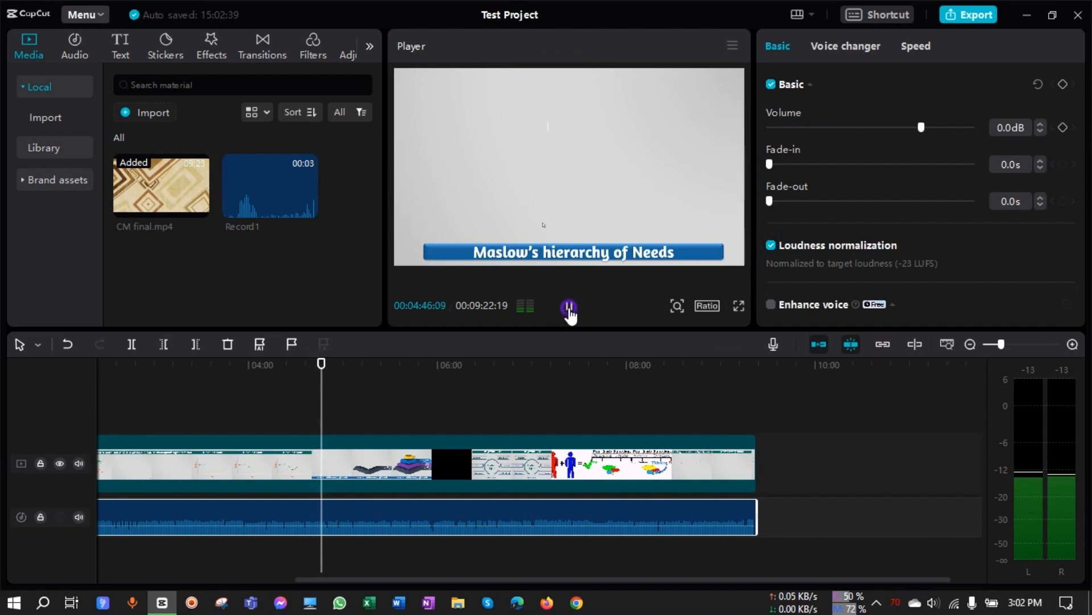
{"action": "left_click", "coordinate": [570, 307]}
Turn on noise reduction and voice enhancement for the extracted audio.
{"action": "scroll", "coordinate": [818, 271], "scroll_direction": "down", "scroll_amount": 1}
{"action": "scroll", "coordinate": [818, 272], "scroll_direction": "down", "scroll_amount": 2}
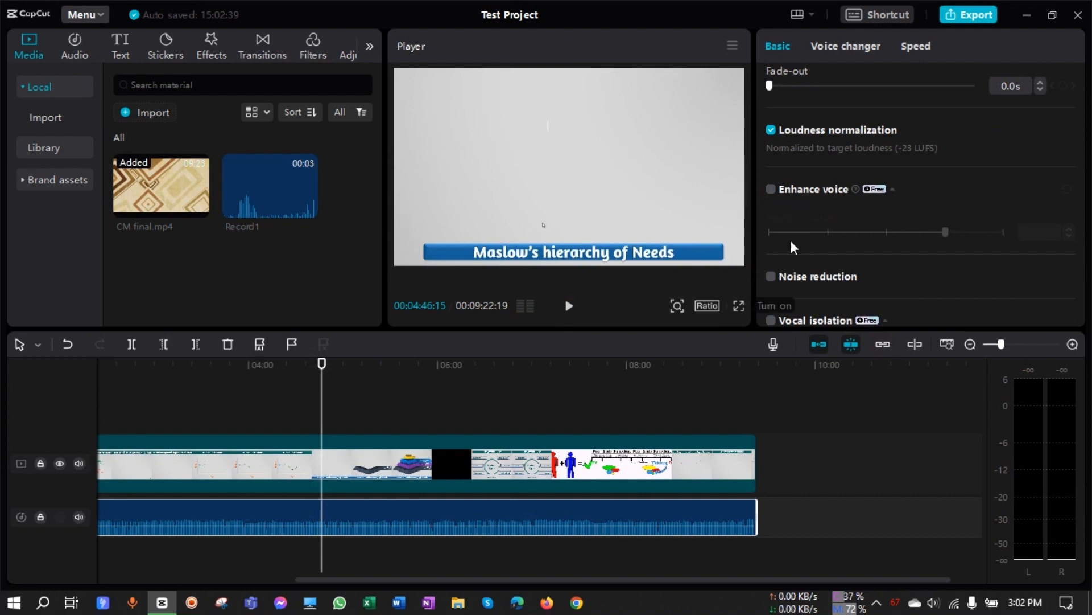
{"action": "left_click", "coordinate": [771, 277]}
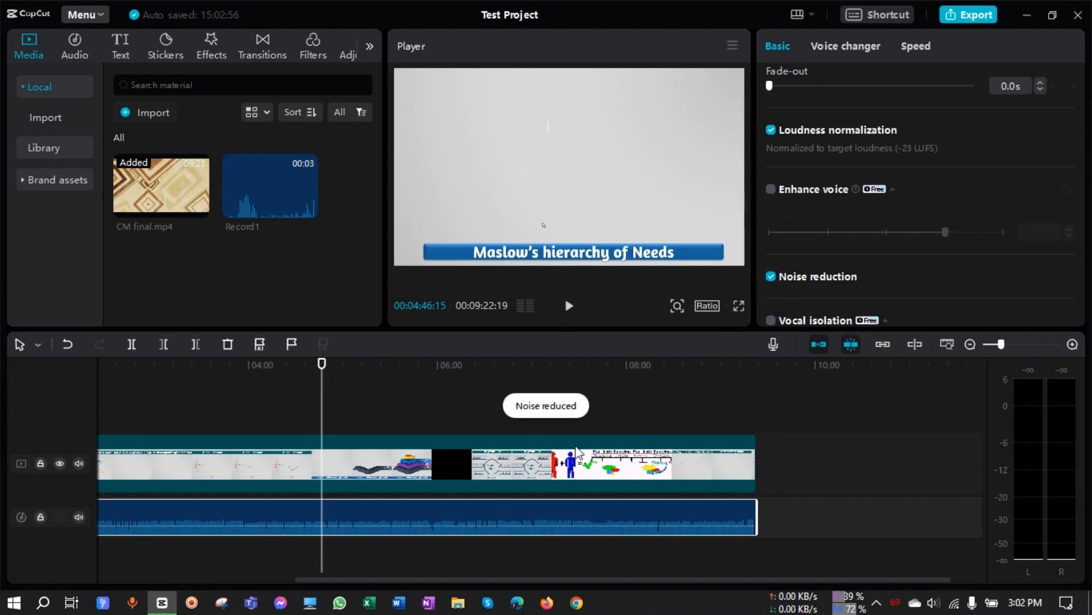
{"action": "scroll", "coordinate": [814, 288], "scroll_direction": "down", "scroll_amount": 1}
{"action": "scroll", "coordinate": [776, 269], "scroll_direction": "up", "scroll_amount": 3}
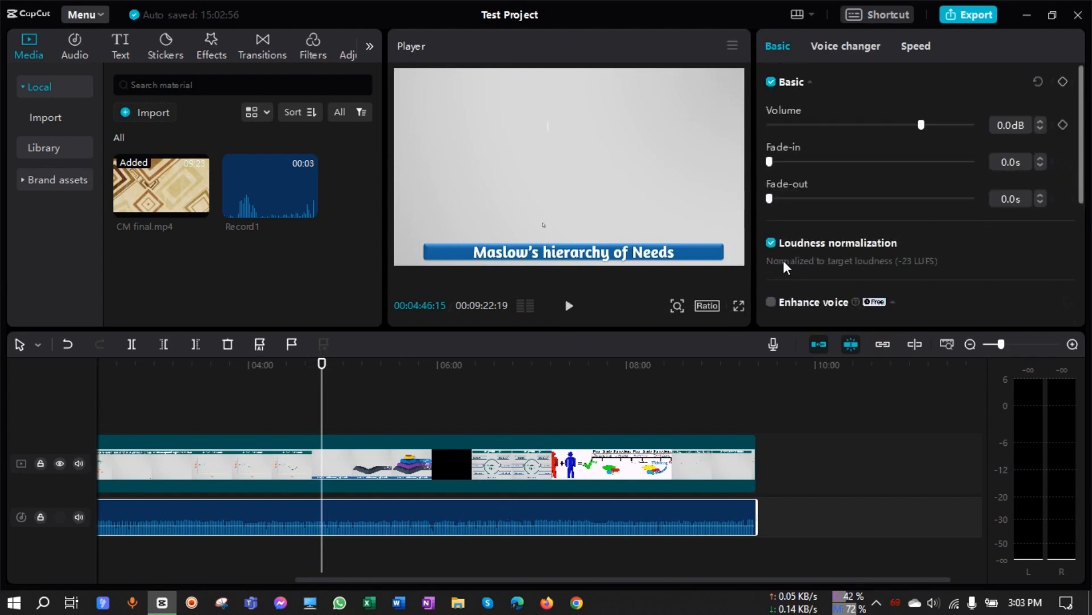
{"action": "left_click", "coordinate": [773, 307]}
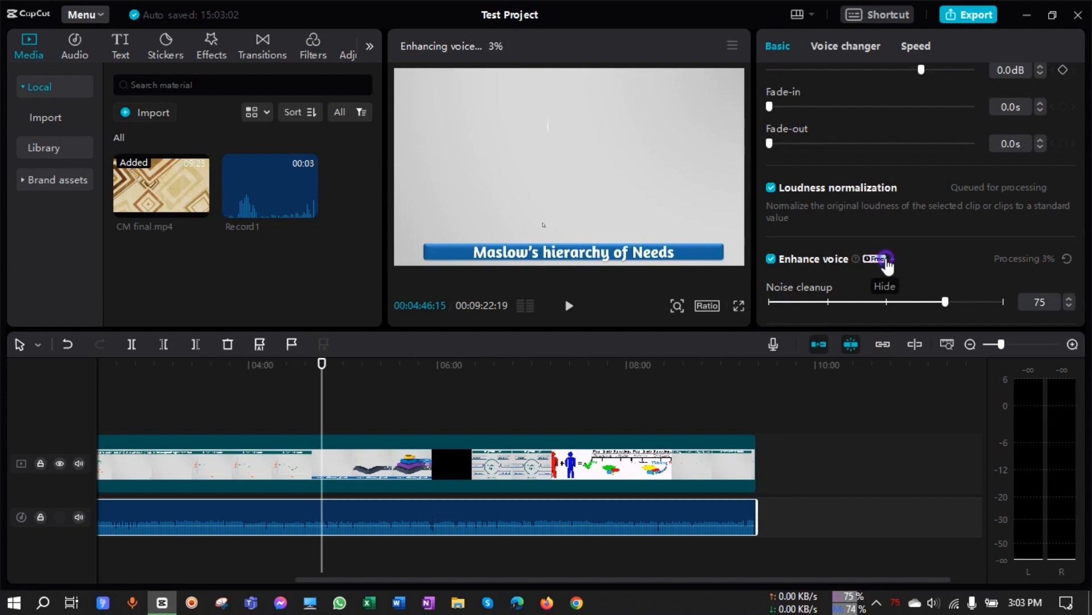
{"action": "mouse_move", "coordinate": [857, 261]}
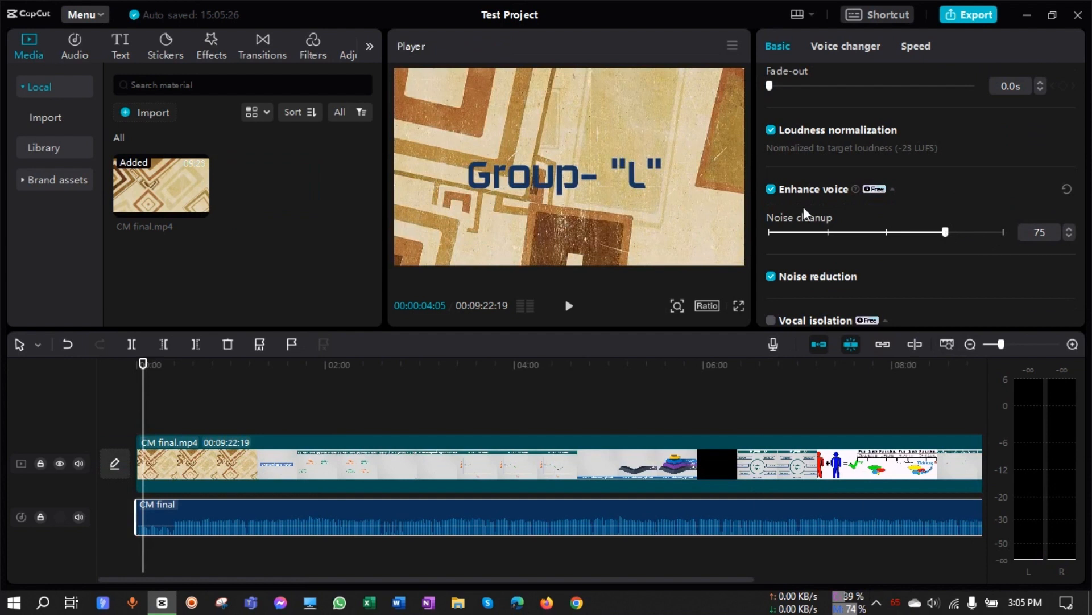
Play part of the processed audio with the system volume raised to check the cleaned-up sound, and stop the playback.
{"action": "left_click", "coordinate": [567, 308]}
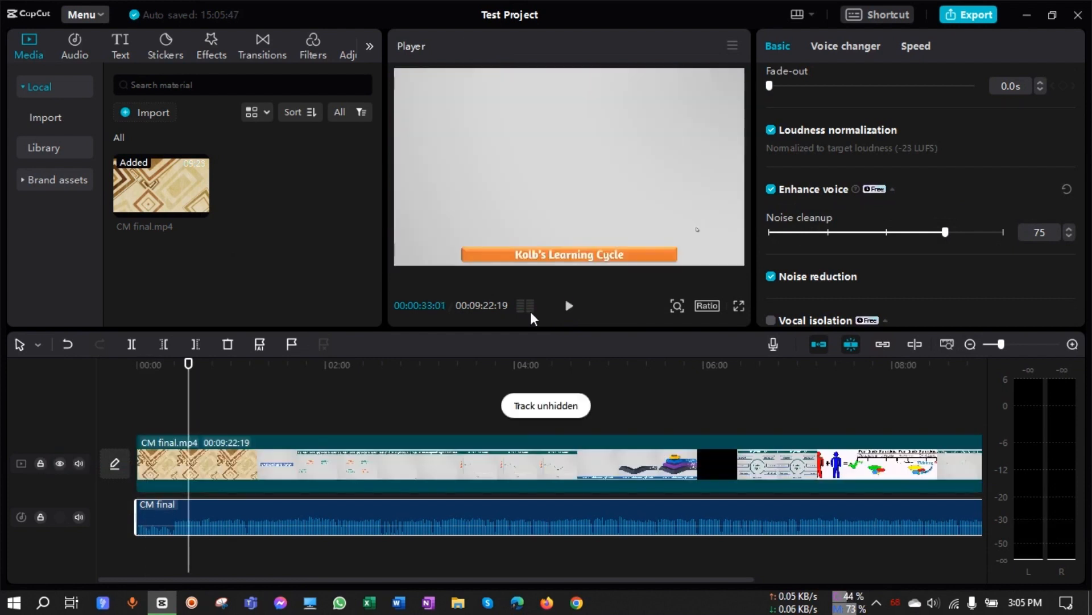
{"action": "left_click", "coordinate": [567, 306]}
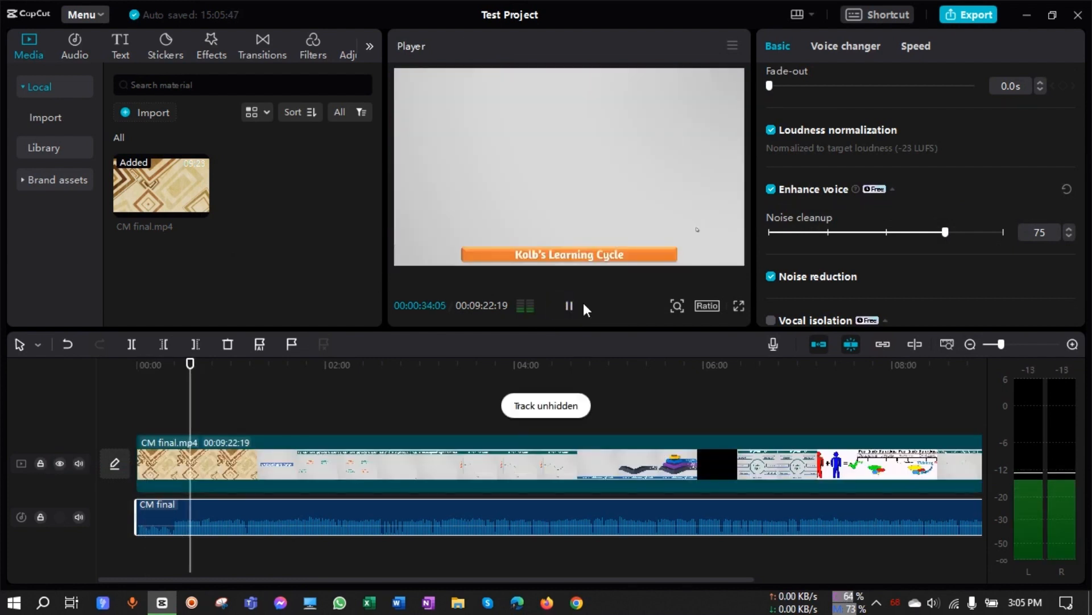
{"action": "key", "text": "XF86AudioRaiseVolume"}
{"action": "key", "text": "XF86AudioRaiseVolume"}
{"action": "key", "text": "XF86AudioRaiseVolume"}
{"action": "key", "text": "XF86AudioRaiseVolume"}
{"action": "key", "text": "XF86AudioRaiseVolume"}
{"action": "key", "text": "XF86AudioRaiseVolume"}
{"action": "key", "text": "XF86AudioRaiseVolume"}
{"action": "key", "text": "XF86AudioRaiseVolume"}
{"action": "key", "text": "XF86AudioRaiseVolume"}
{"action": "key", "text": "XF86AudioRaiseVolume"}
{"action": "key", "text": "XF86AudioRaiseVolume"}
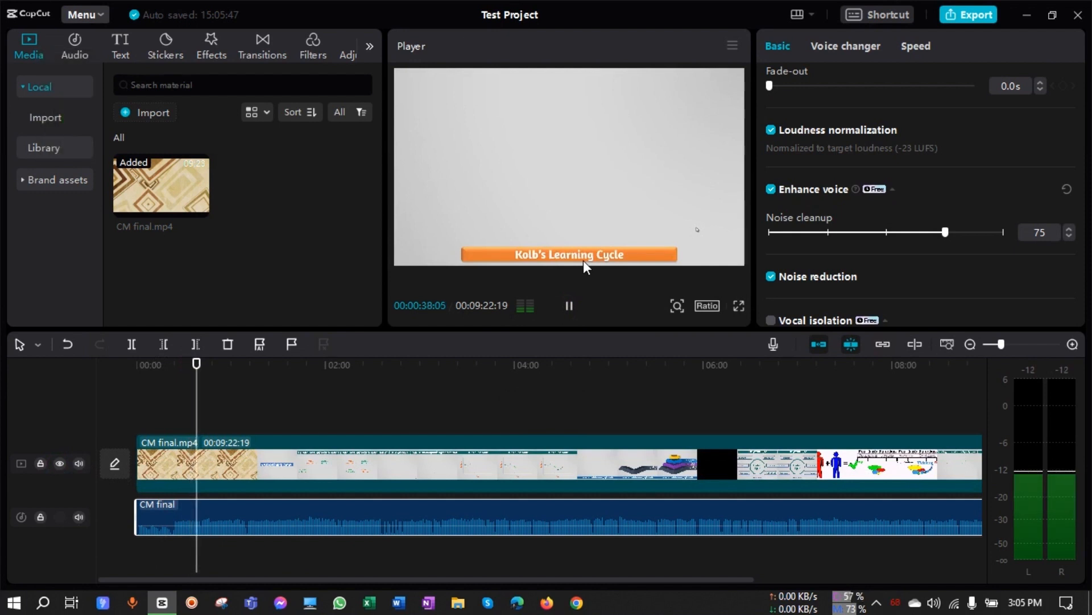
{"action": "left_click", "coordinate": [570, 308]}
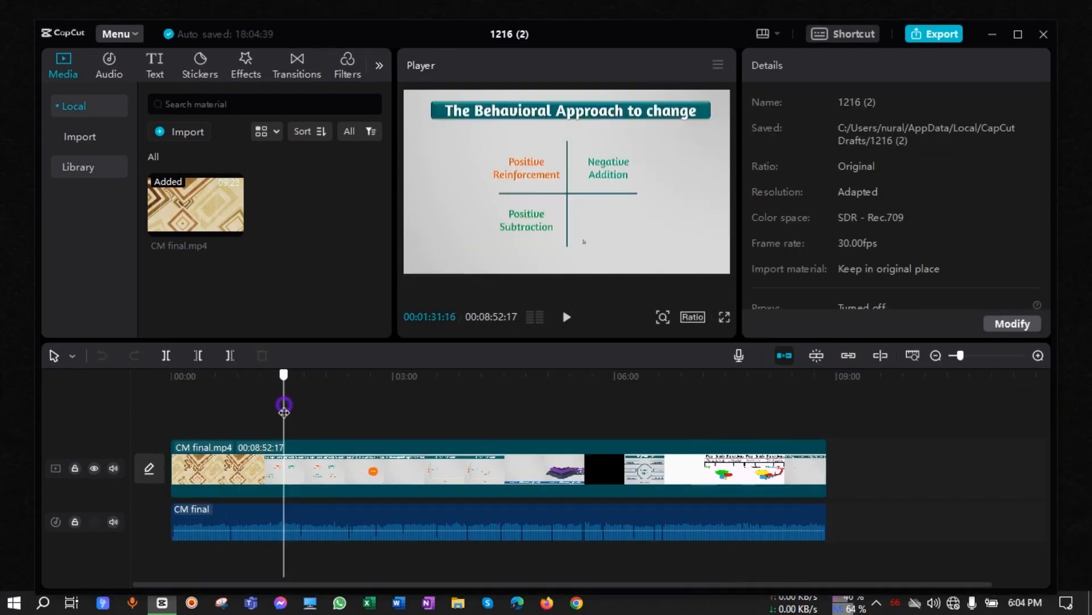
Import "Dream Escape - The Tides (1)" from the YouTube Studio music folder and add it at the timeline's start on a new track below the extracted audio.
{"action": "left_click_drag", "start_coordinate": [283, 402], "coordinate": [270, 404]}
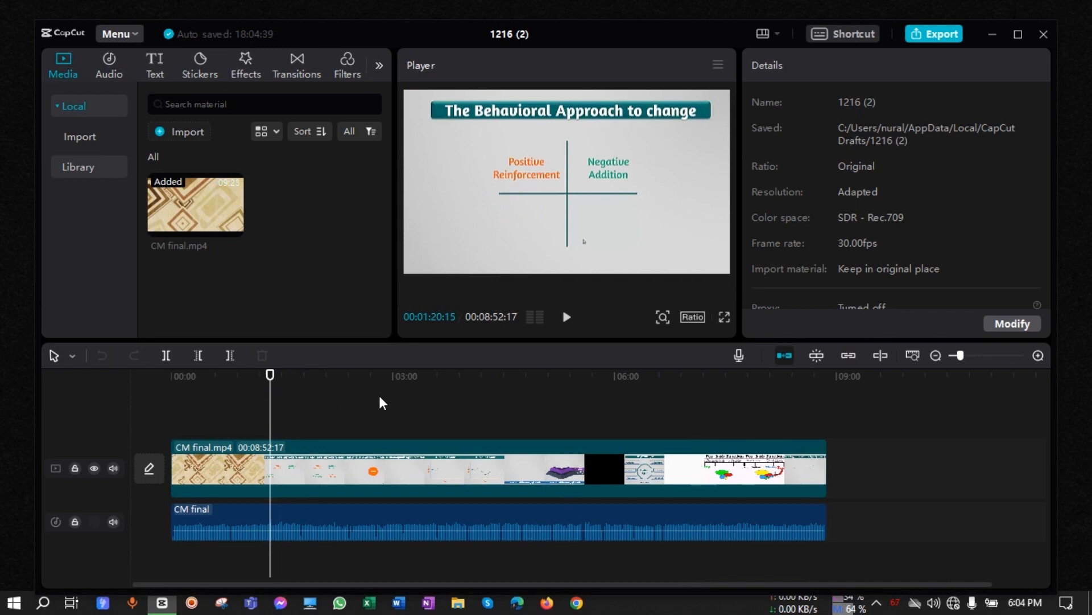
{"action": "left_click", "coordinate": [179, 132]}
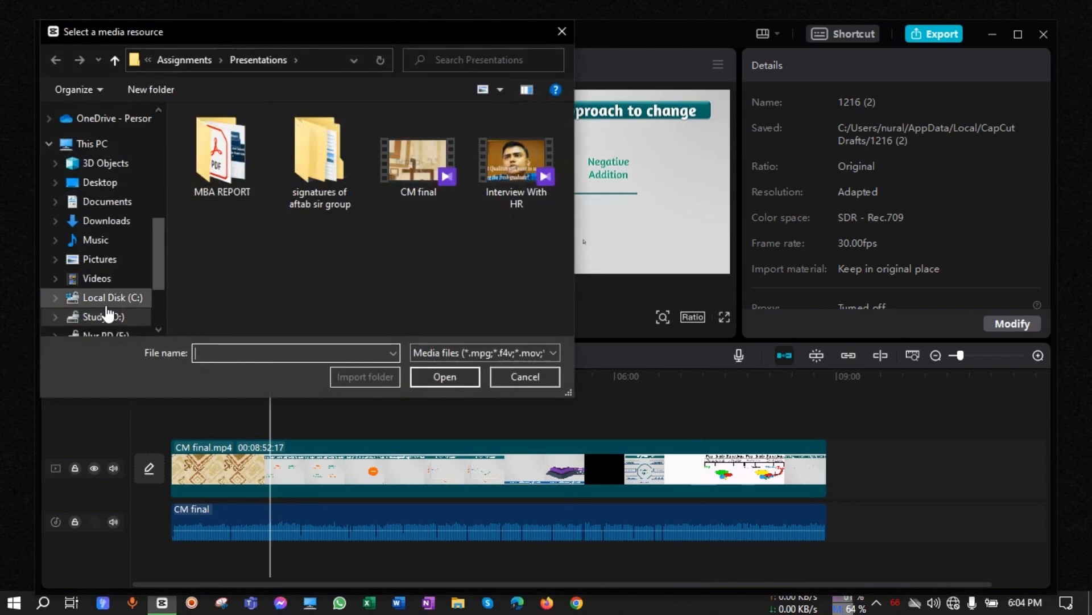
{"action": "left_click", "coordinate": [108, 241]}
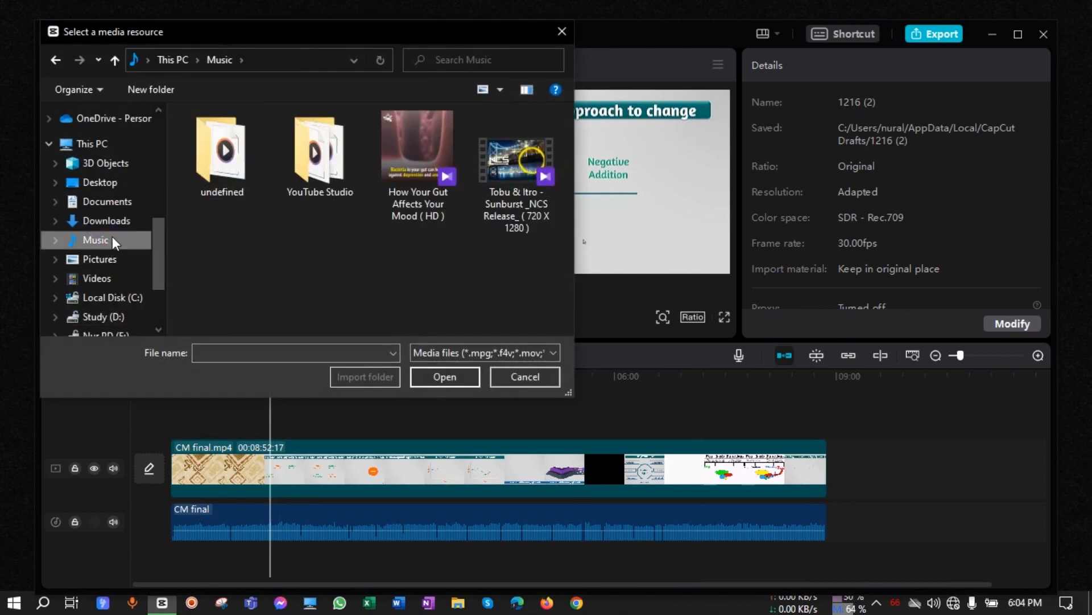
{"action": "double_click", "coordinate": [318, 152]}
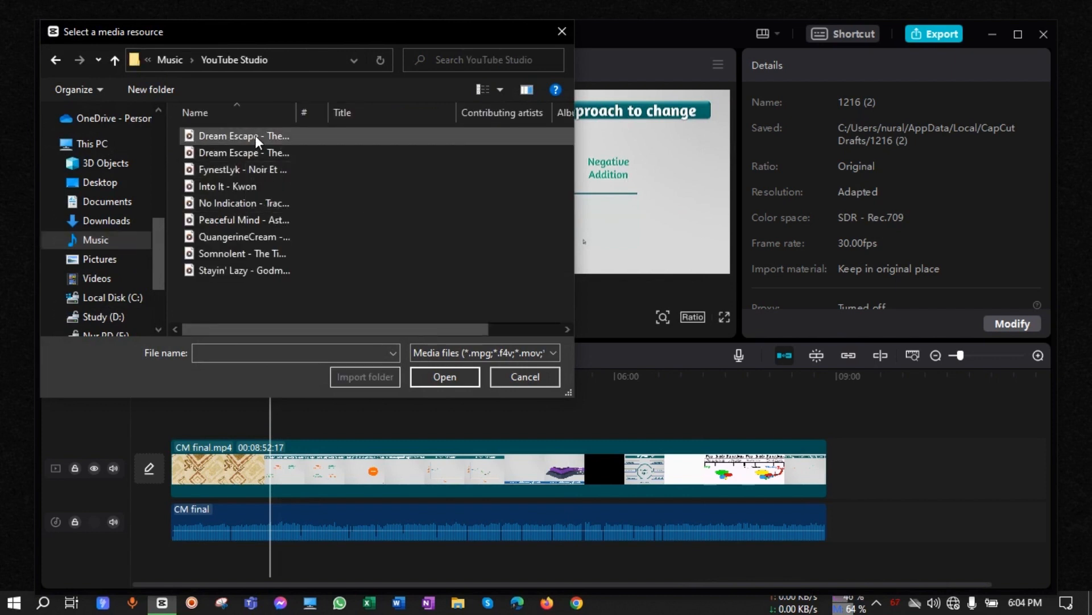
{"action": "left_click", "coordinate": [270, 136]}
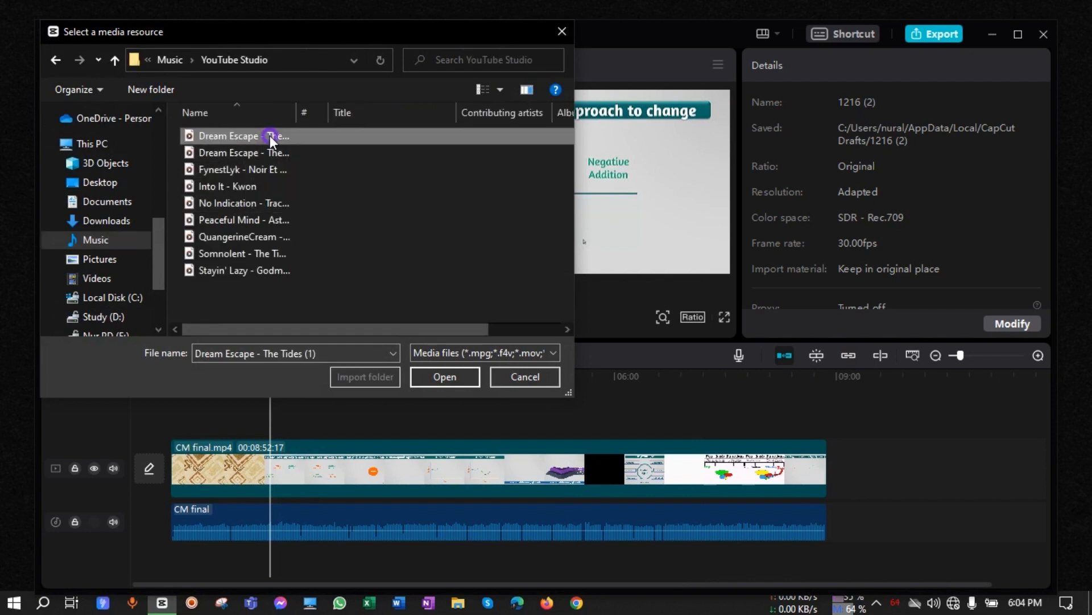
{"action": "double_click", "coordinate": [269, 135]}
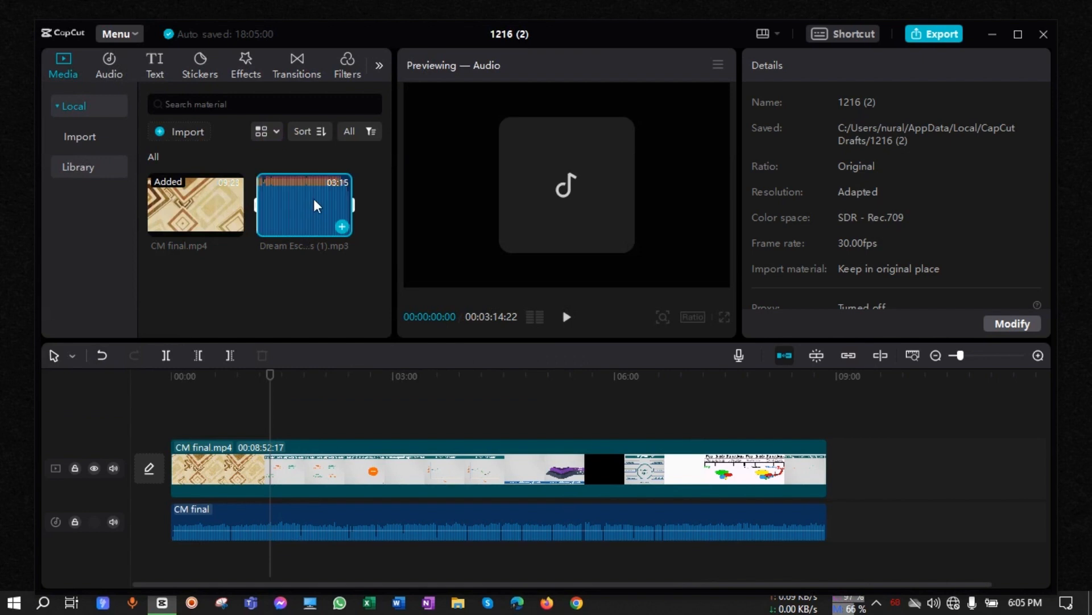
{"action": "left_click_drag", "start_coordinate": [301, 239], "coordinate": [170, 560]}
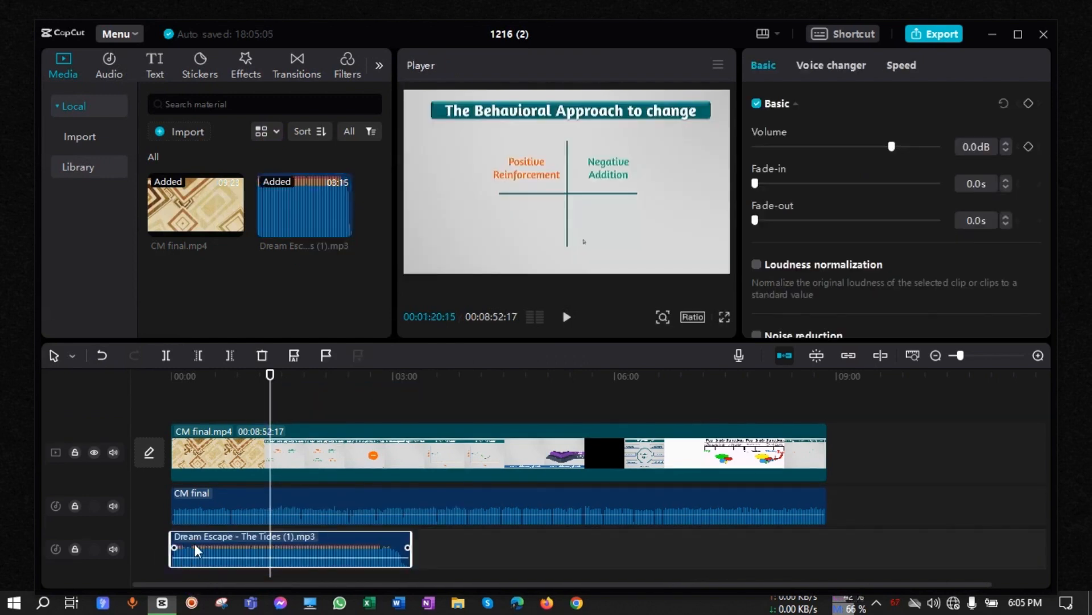